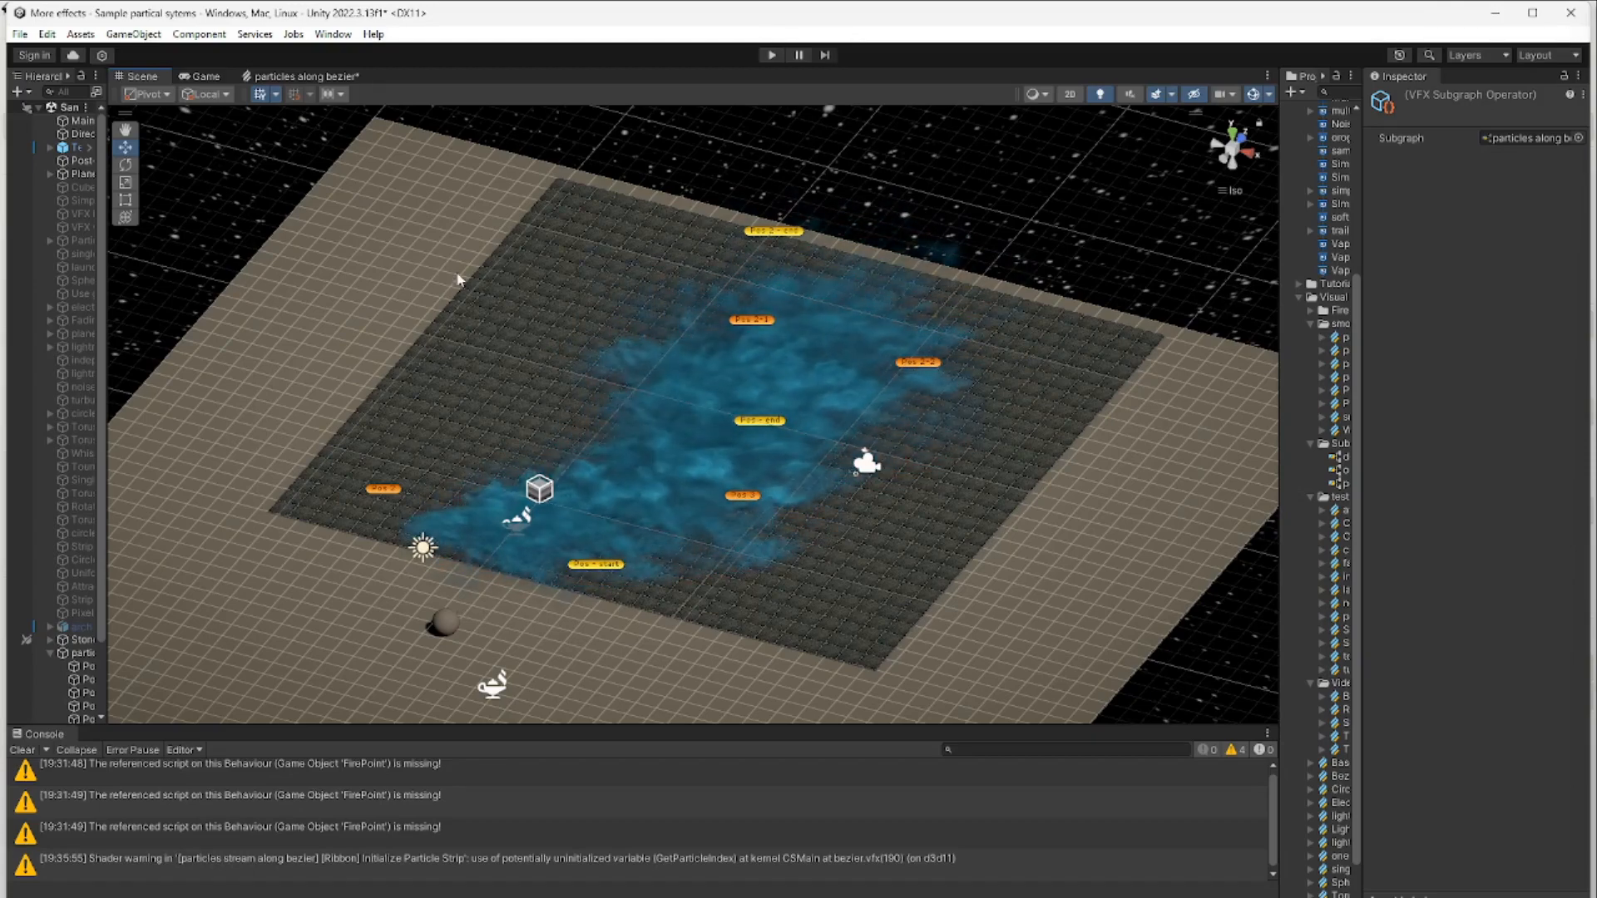
Inspect the upper Particles along bezier subgraph operator's inputs in the VFX graph, then compare them with the position markers in the scene.
{"action": "left_click", "coordinate": [303, 75]}
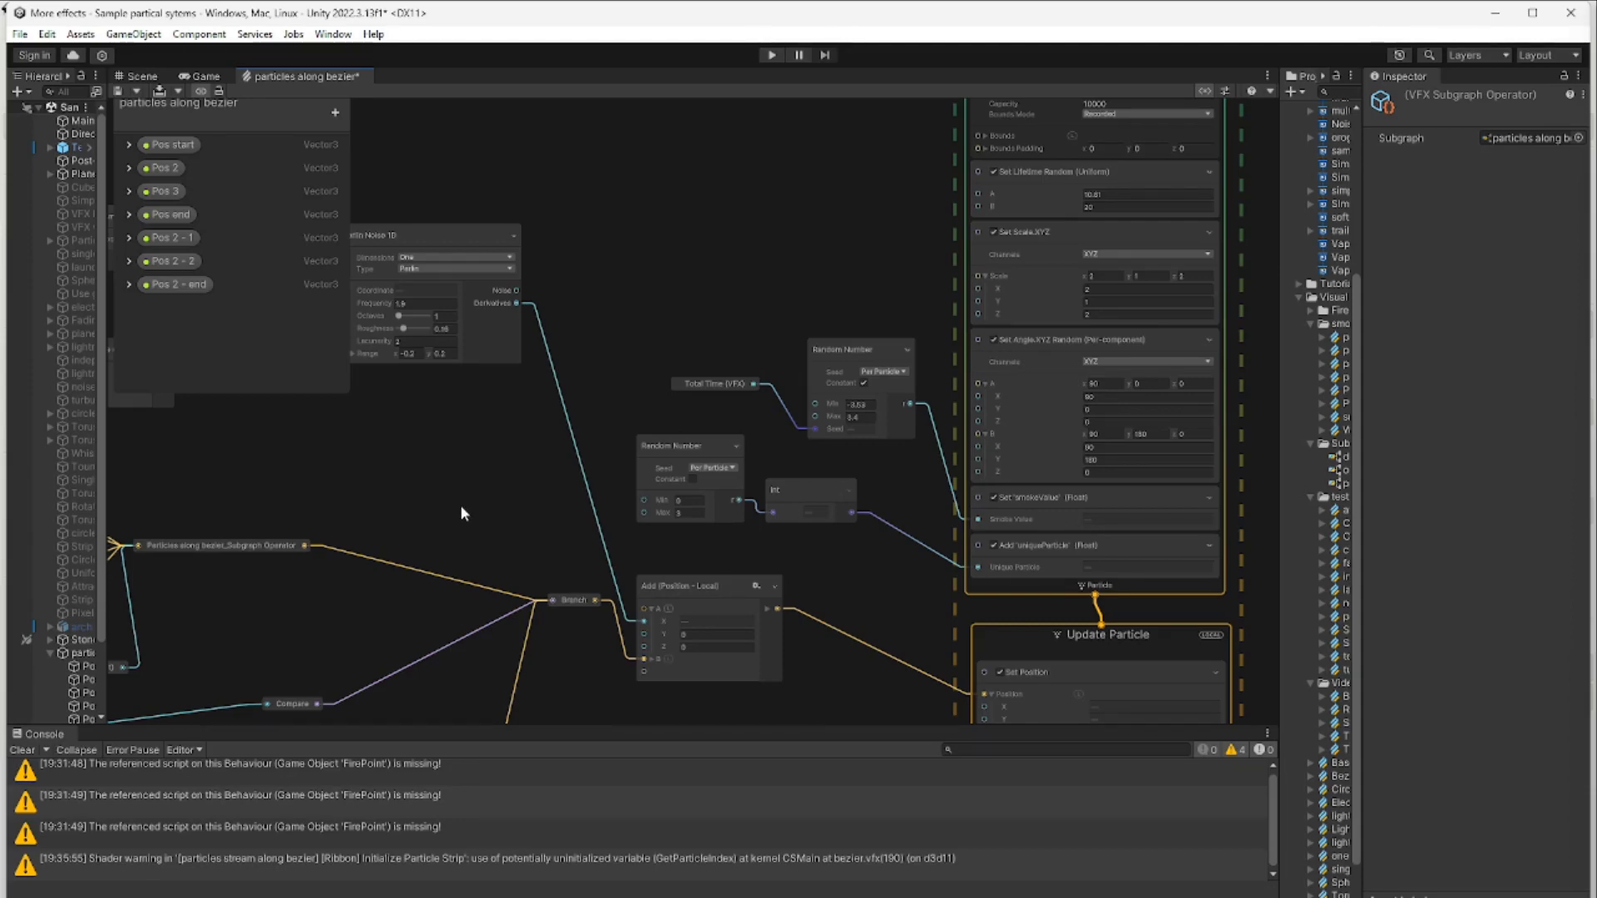
{"action": "middle_click_drag", "start_coordinate": [460, 506], "coordinate": [1015, 400]}
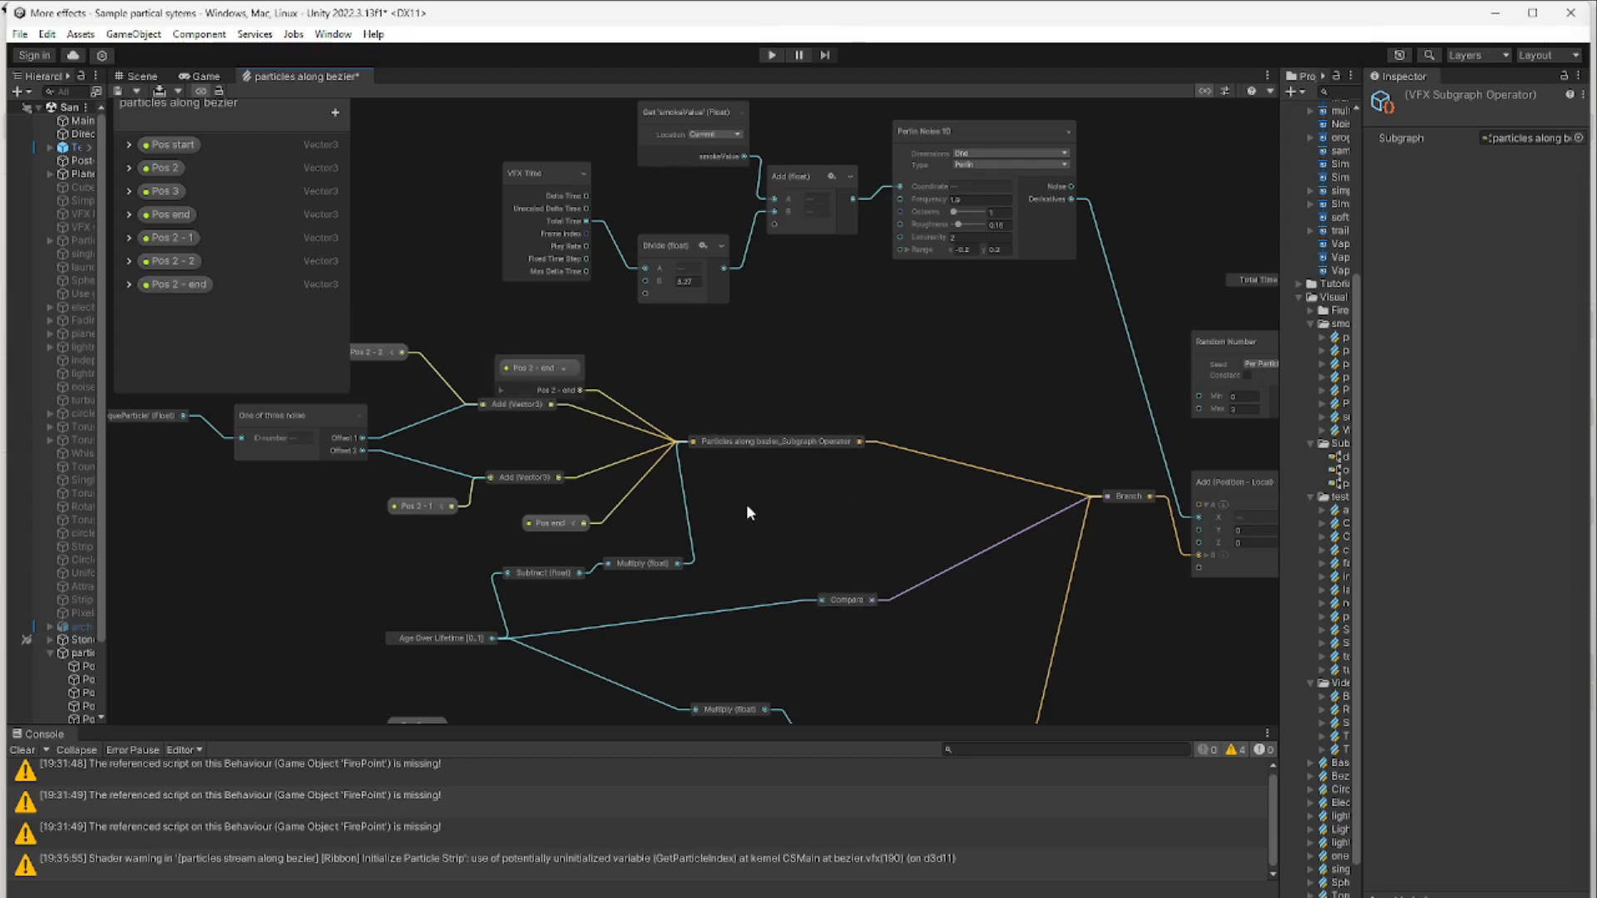
{"action": "double_click", "coordinate": [793, 439]}
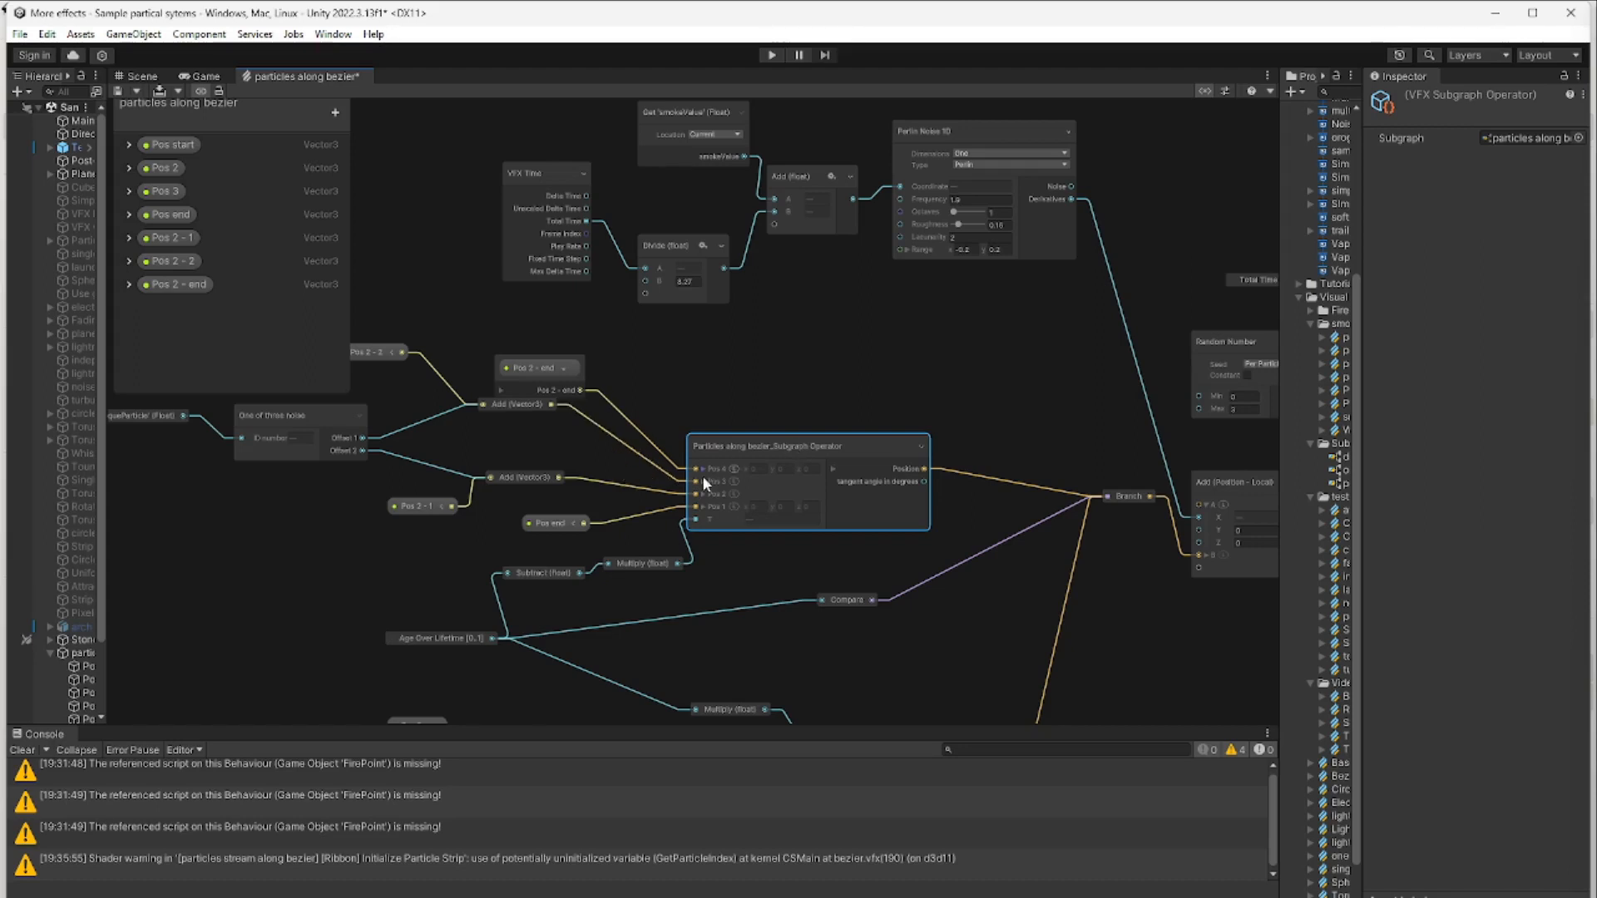
{"action": "double_click", "coordinate": [805, 444]}
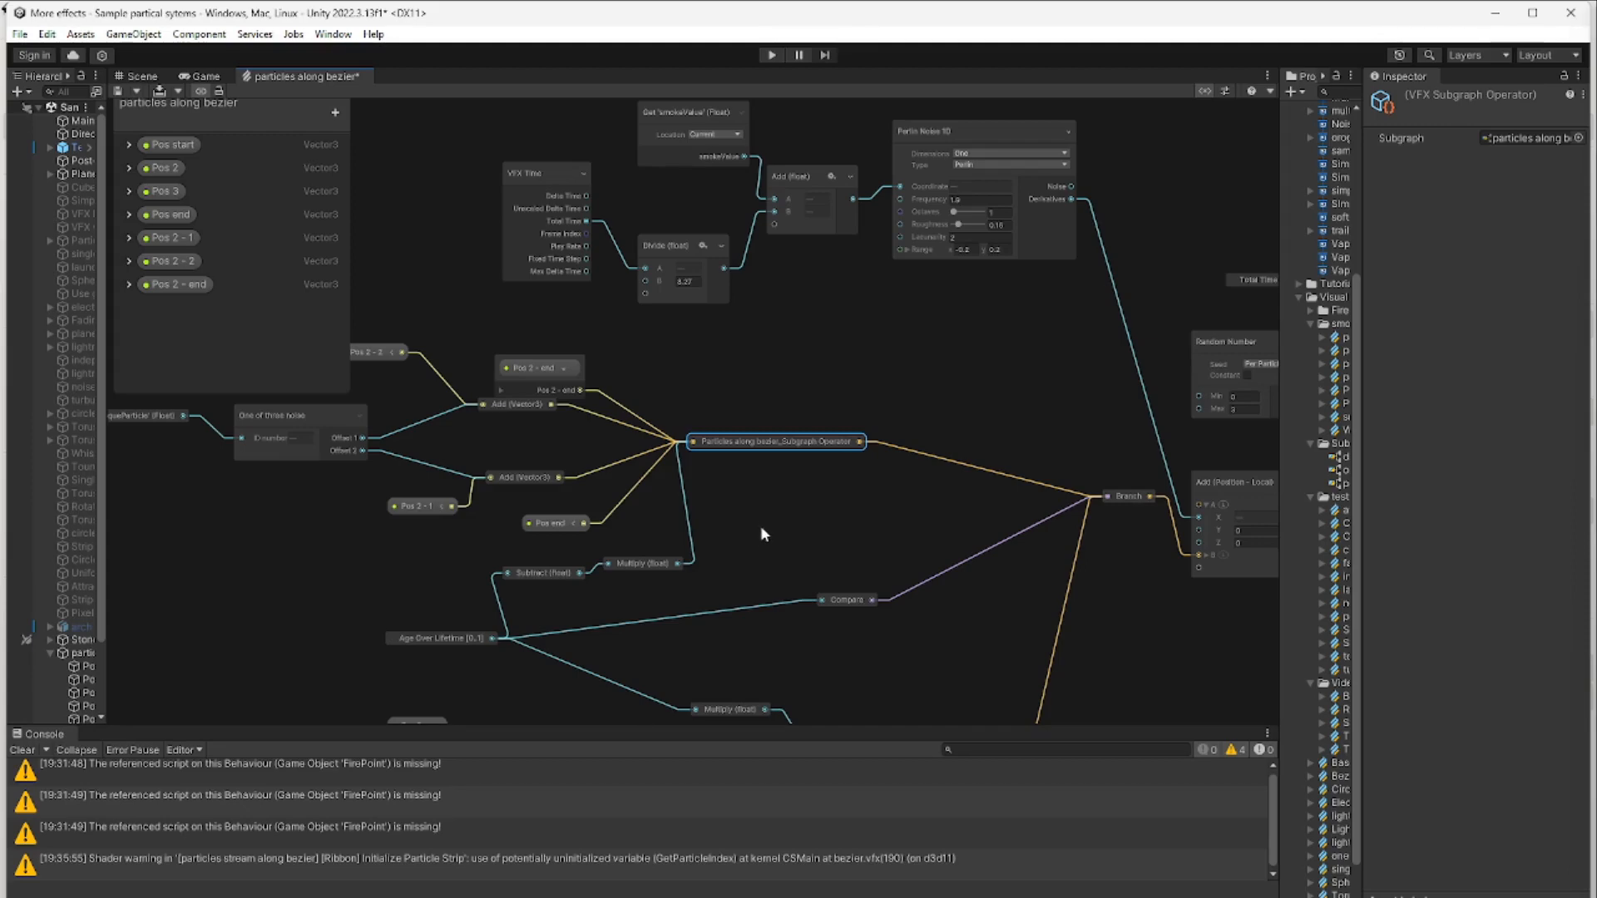
{"action": "middle_click_drag", "start_coordinate": [760, 526], "coordinate": [883, 527]}
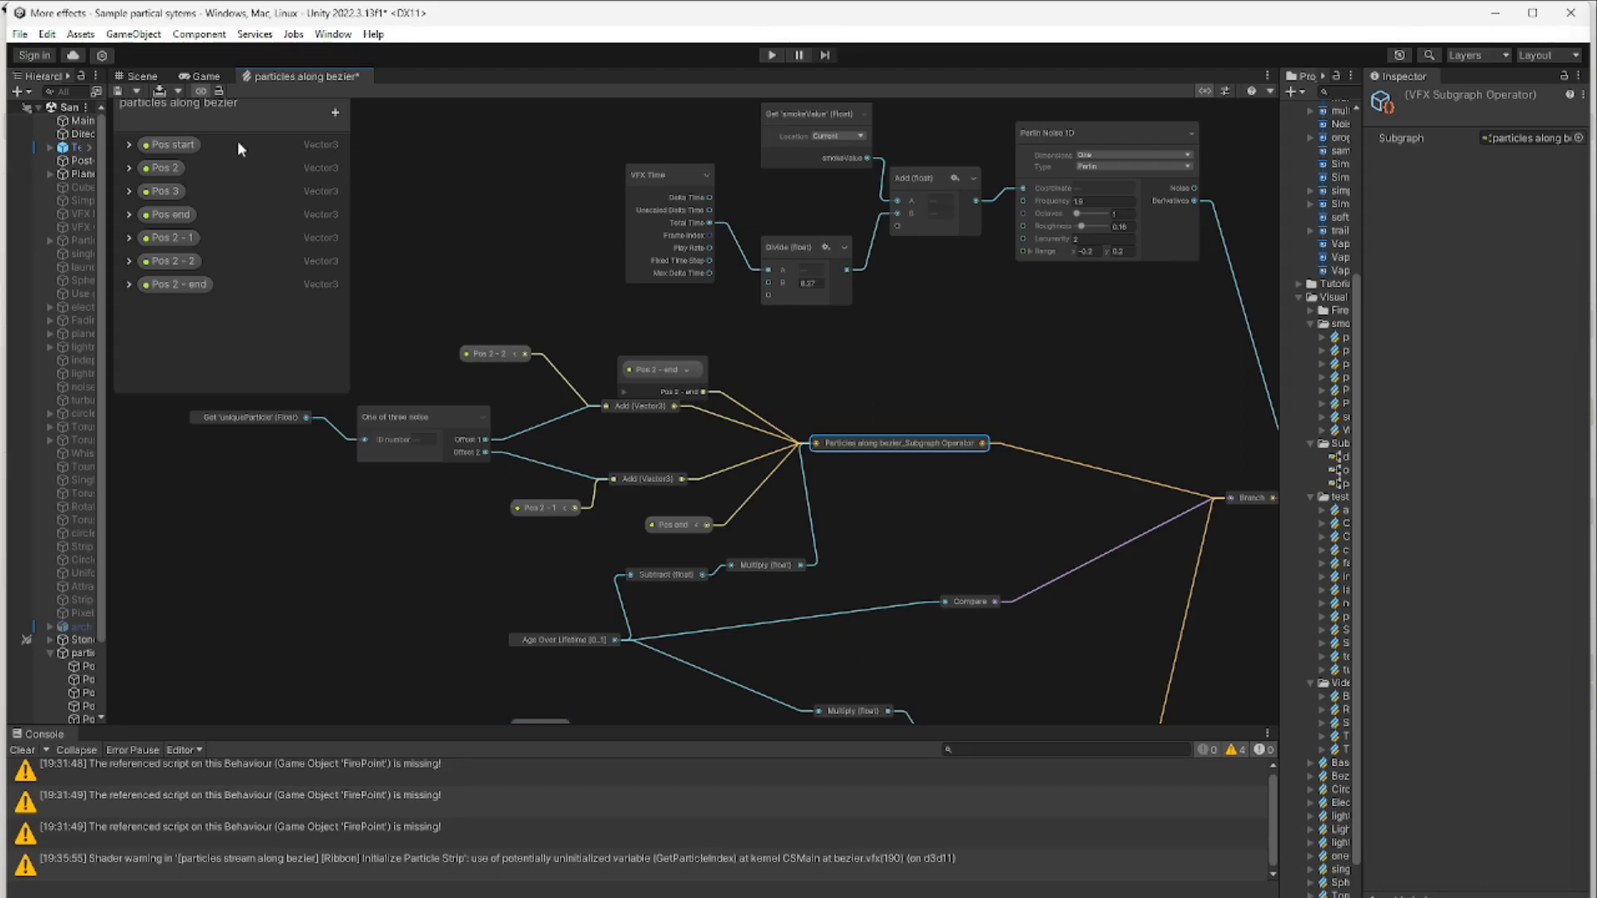
{"action": "left_click", "coordinate": [142, 76]}
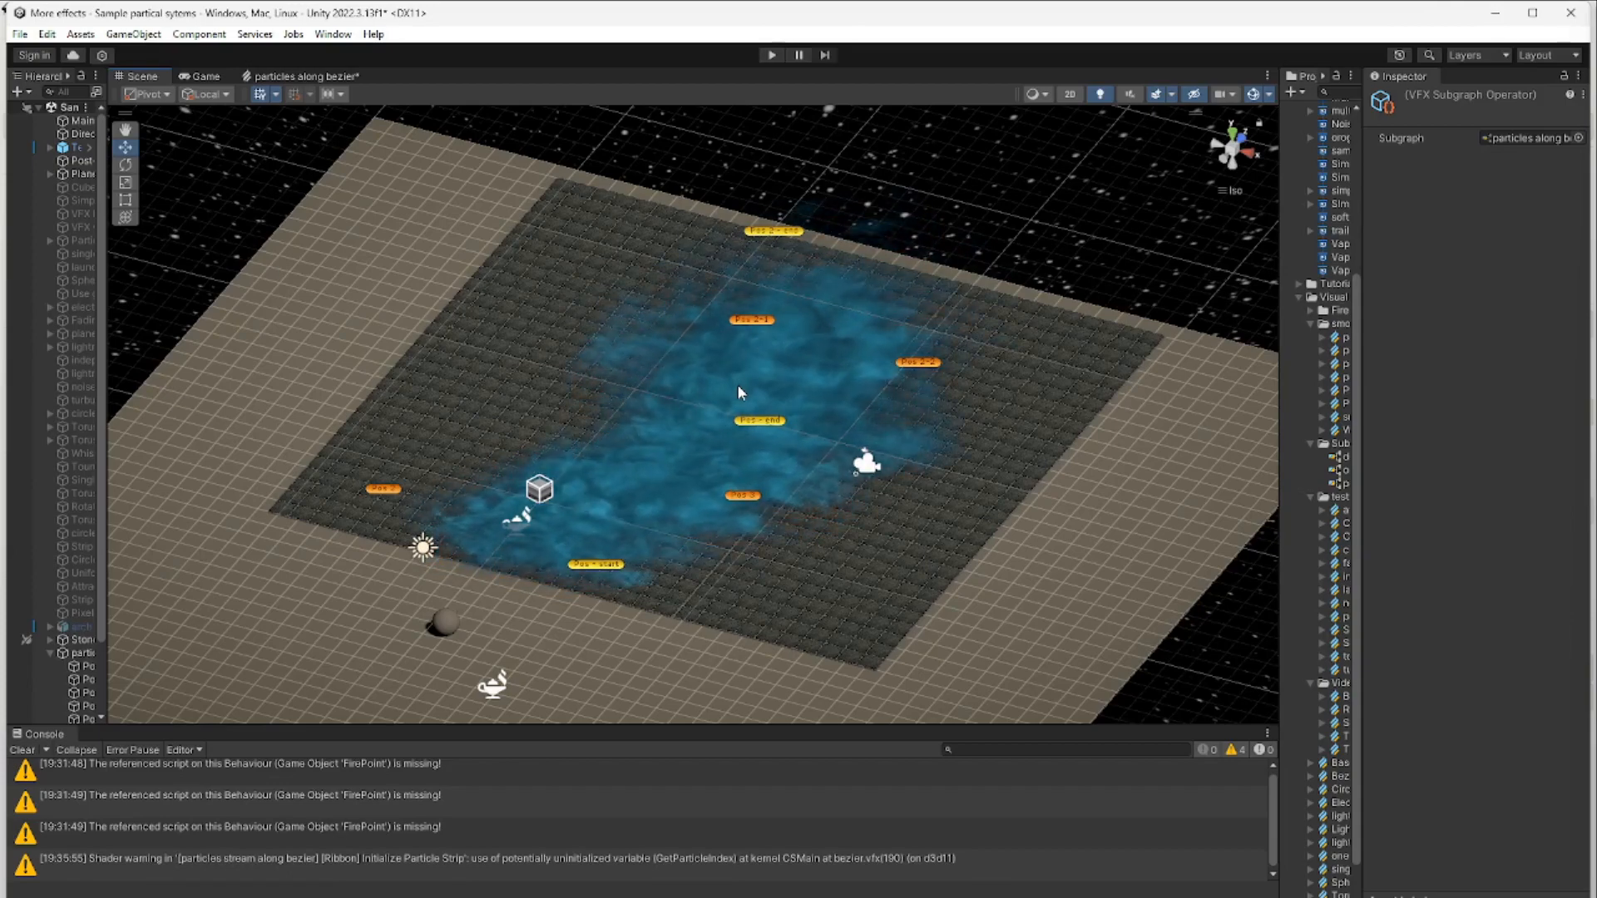
In the particles along bezier graph, move the Pos 2 - end node upward and collapse and reposition the upper Add (Vector3) node beneath it.
{"action": "left_click", "coordinate": [315, 80]}
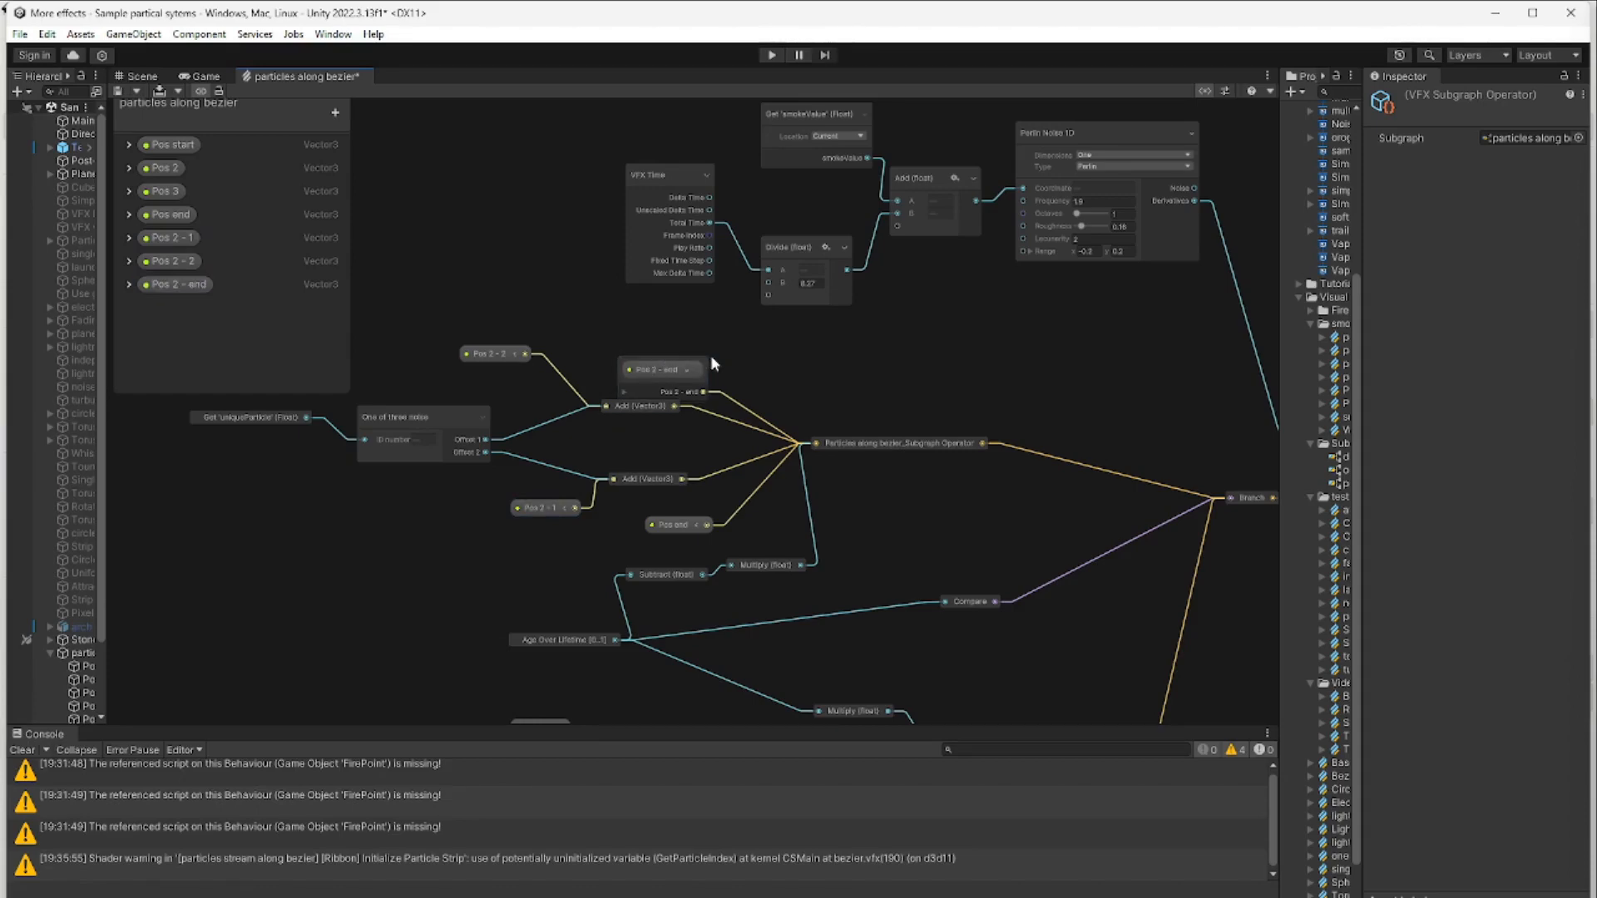
{"action": "left_click_drag", "start_coordinate": [701, 355], "coordinate": [711, 325]}
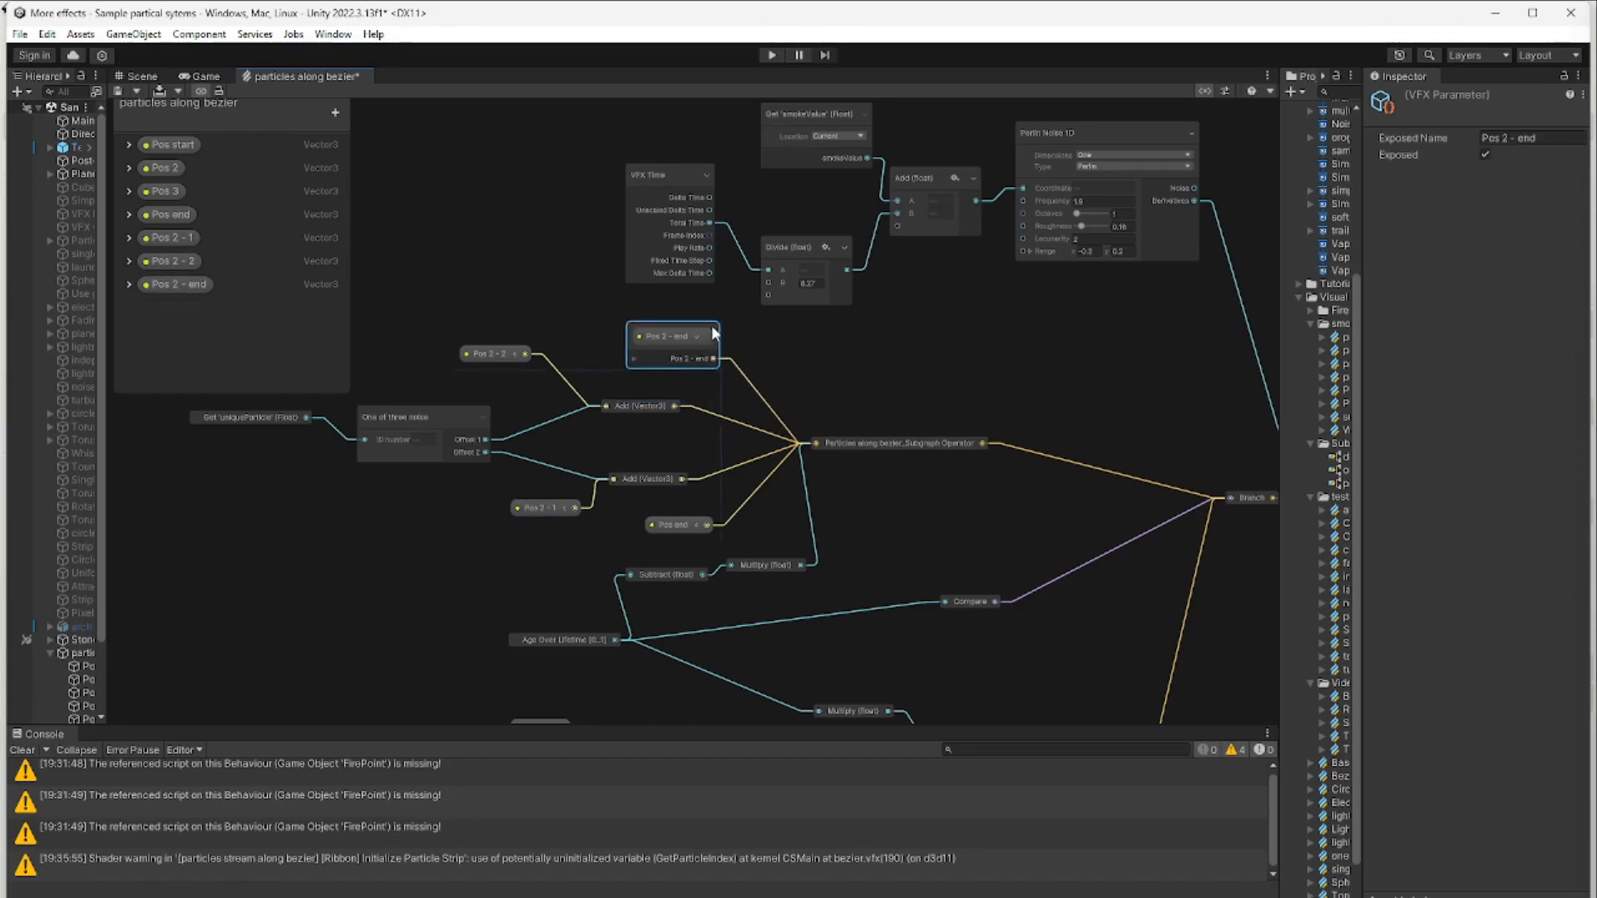
{"action": "left_click", "coordinate": [652, 411]}
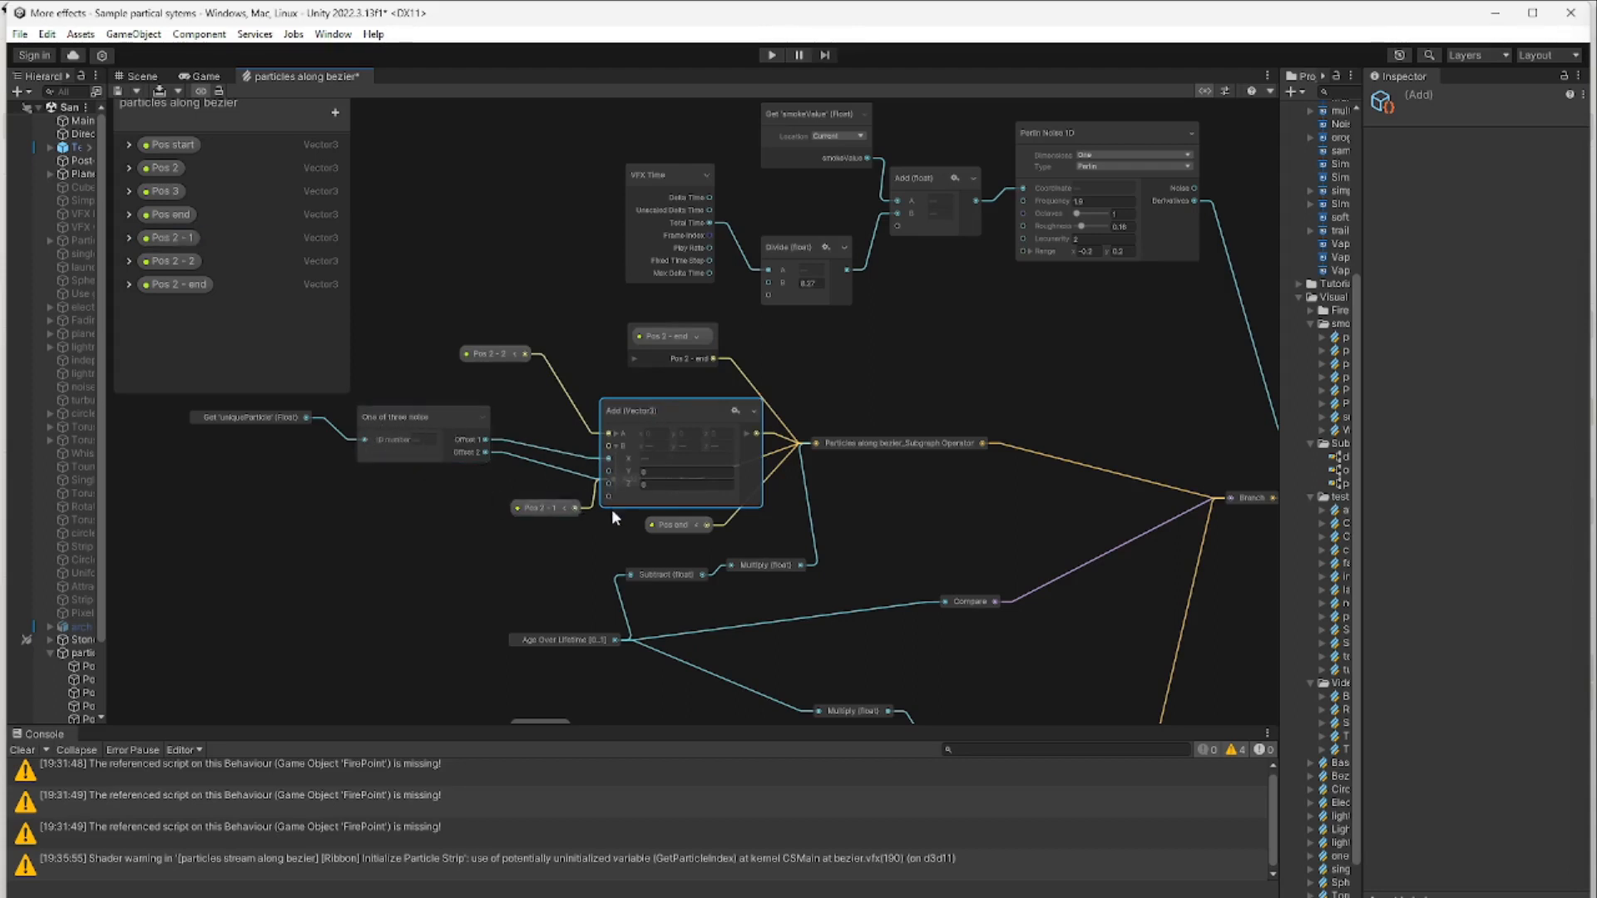
{"action": "left_click_drag", "start_coordinate": [647, 412], "coordinate": [651, 383]}
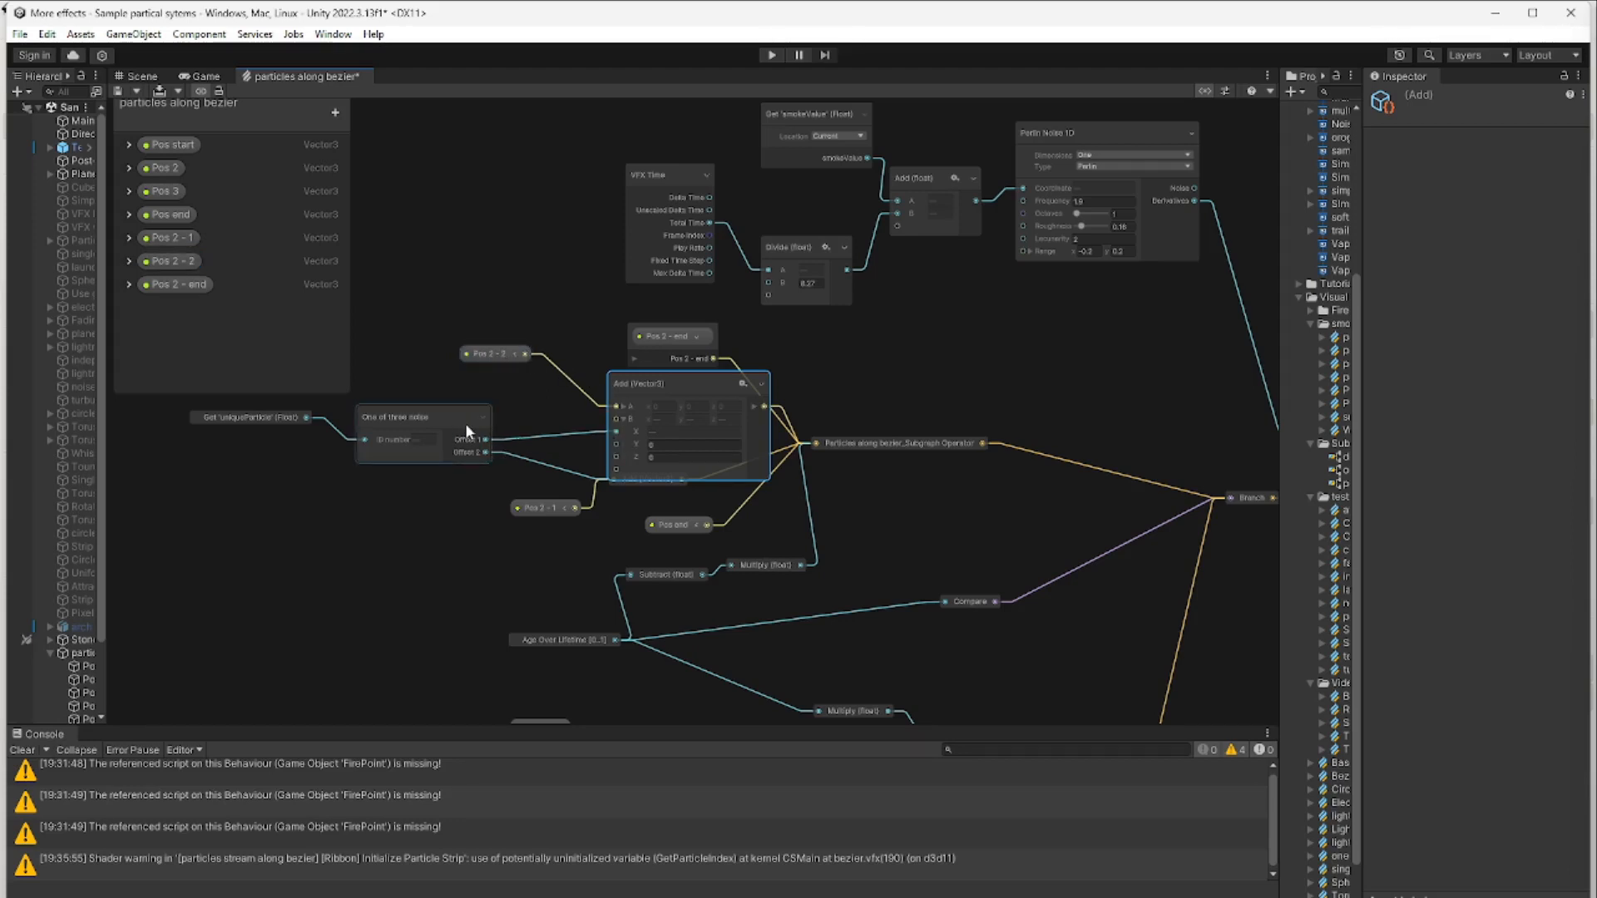
{"action": "double_click", "coordinate": [667, 382]}
{"action": "left_click_drag", "start_coordinate": [656, 382], "coordinate": [652, 401]}
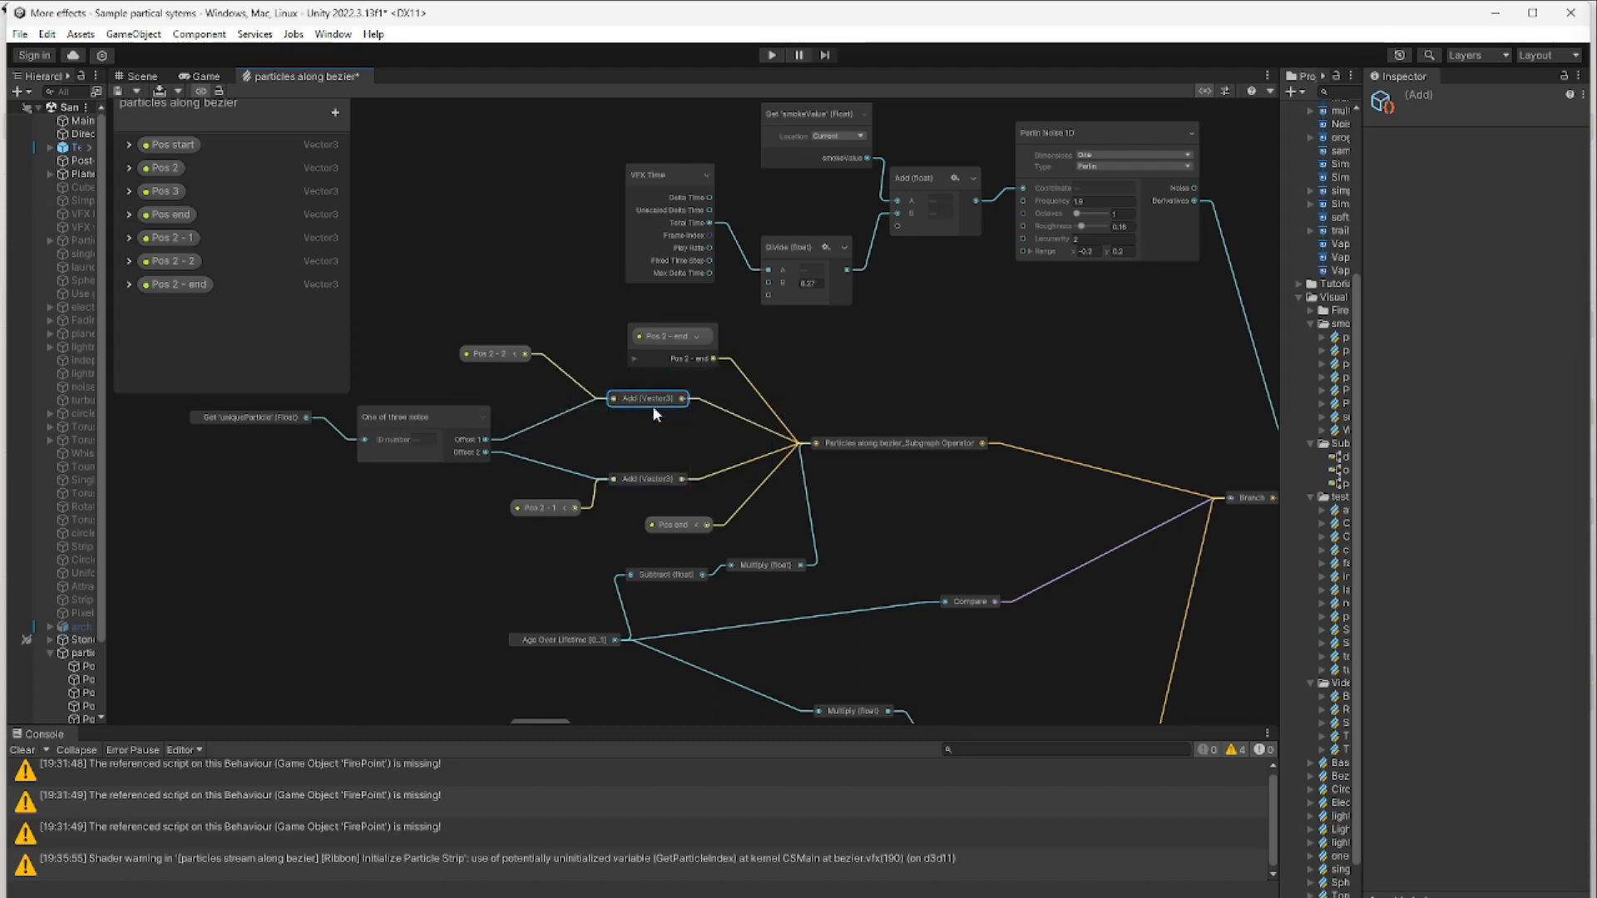
Expand the upper Particles along bezier subgraph operator and trace the Add nodes feeding both bezier subgraph operators.
{"action": "left_click", "coordinate": [861, 446]}
{"action": "double_click", "coordinate": [861, 446]}
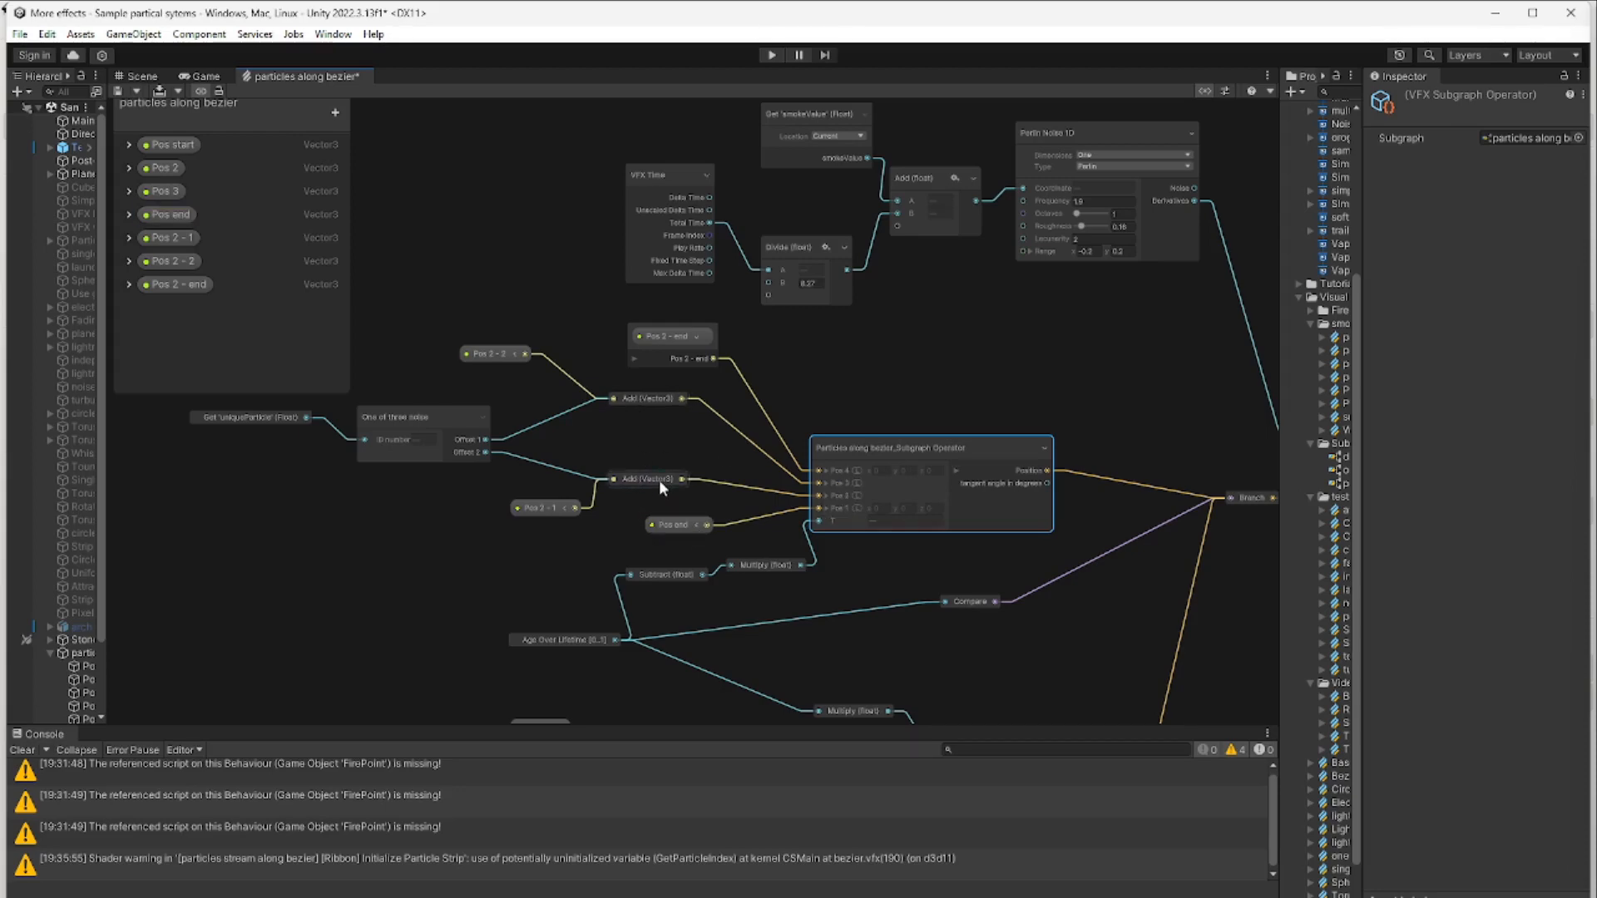
{"action": "middle_click_drag", "start_coordinate": [836, 558], "coordinate": [812, 302]}
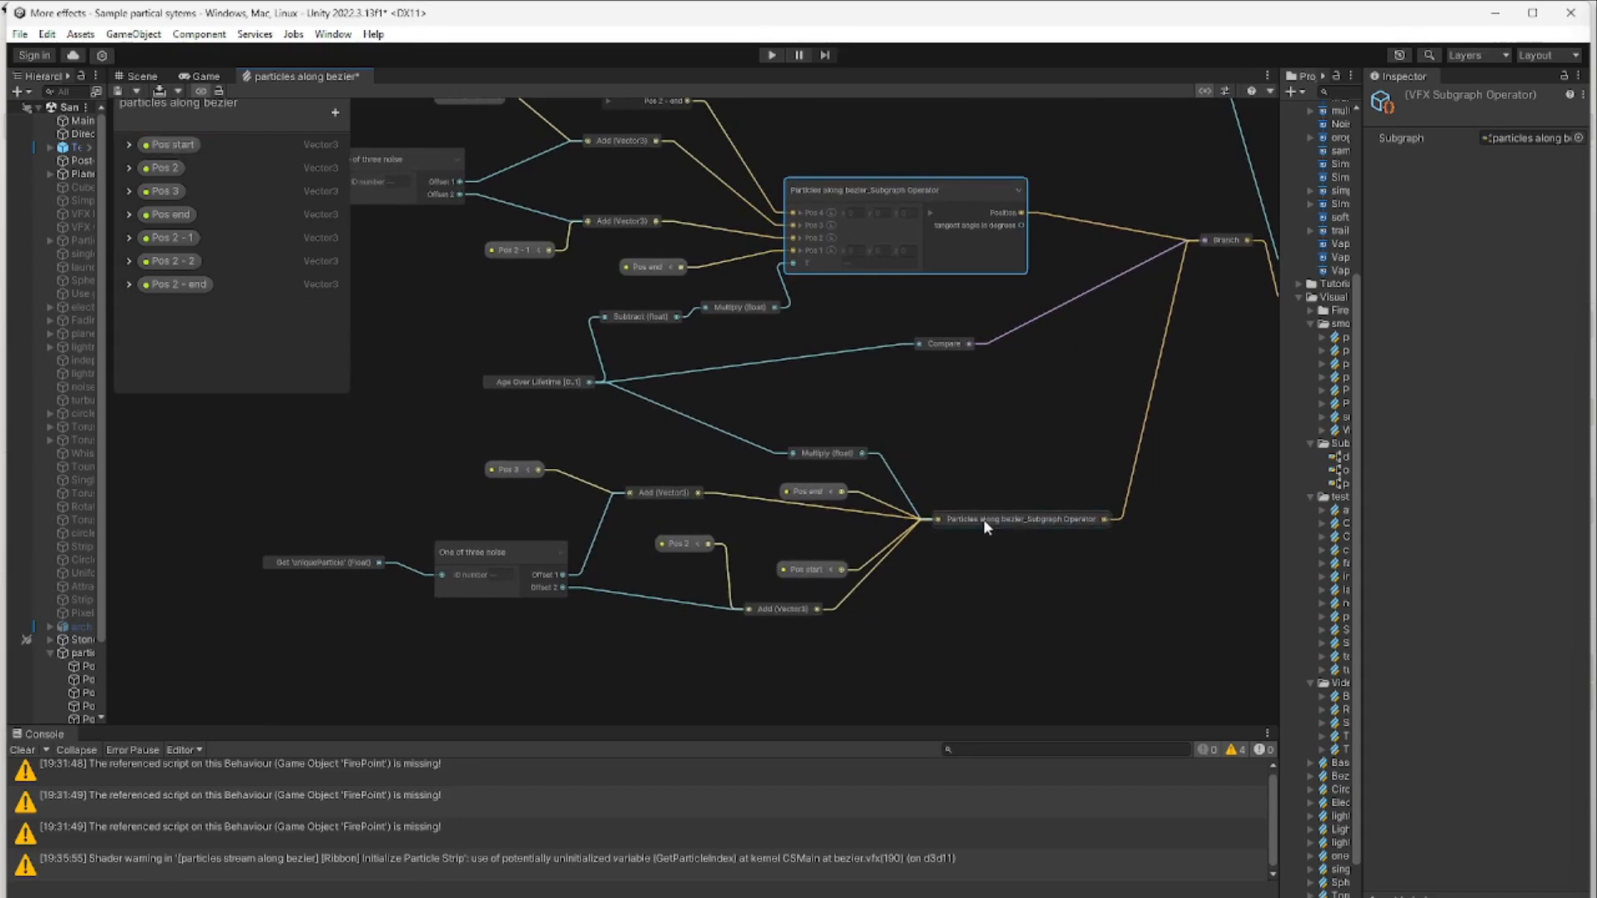
{"action": "left_click", "coordinate": [671, 493]}
{"action": "left_click", "coordinate": [771, 611]}
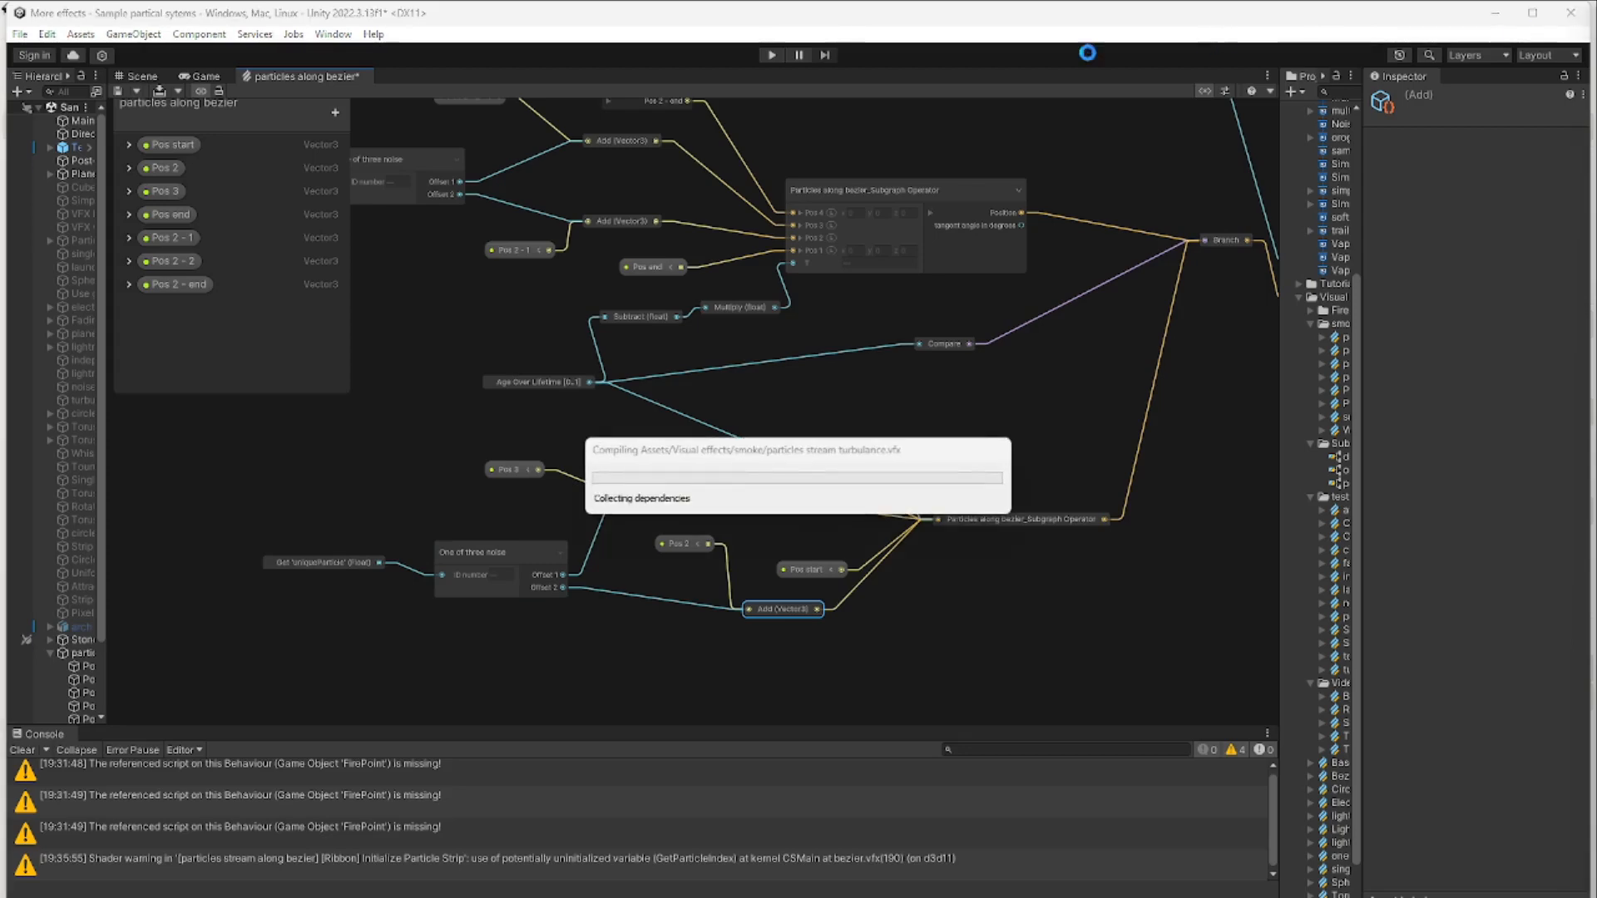
Open the one of three noise subgraph and examine how ID number, the noise nodes and the Switch nodes drive Offset 1 and Offset 2.
{"action": "left_click_drag", "start_coordinate": [459, 83], "coordinate": [415, 76]}
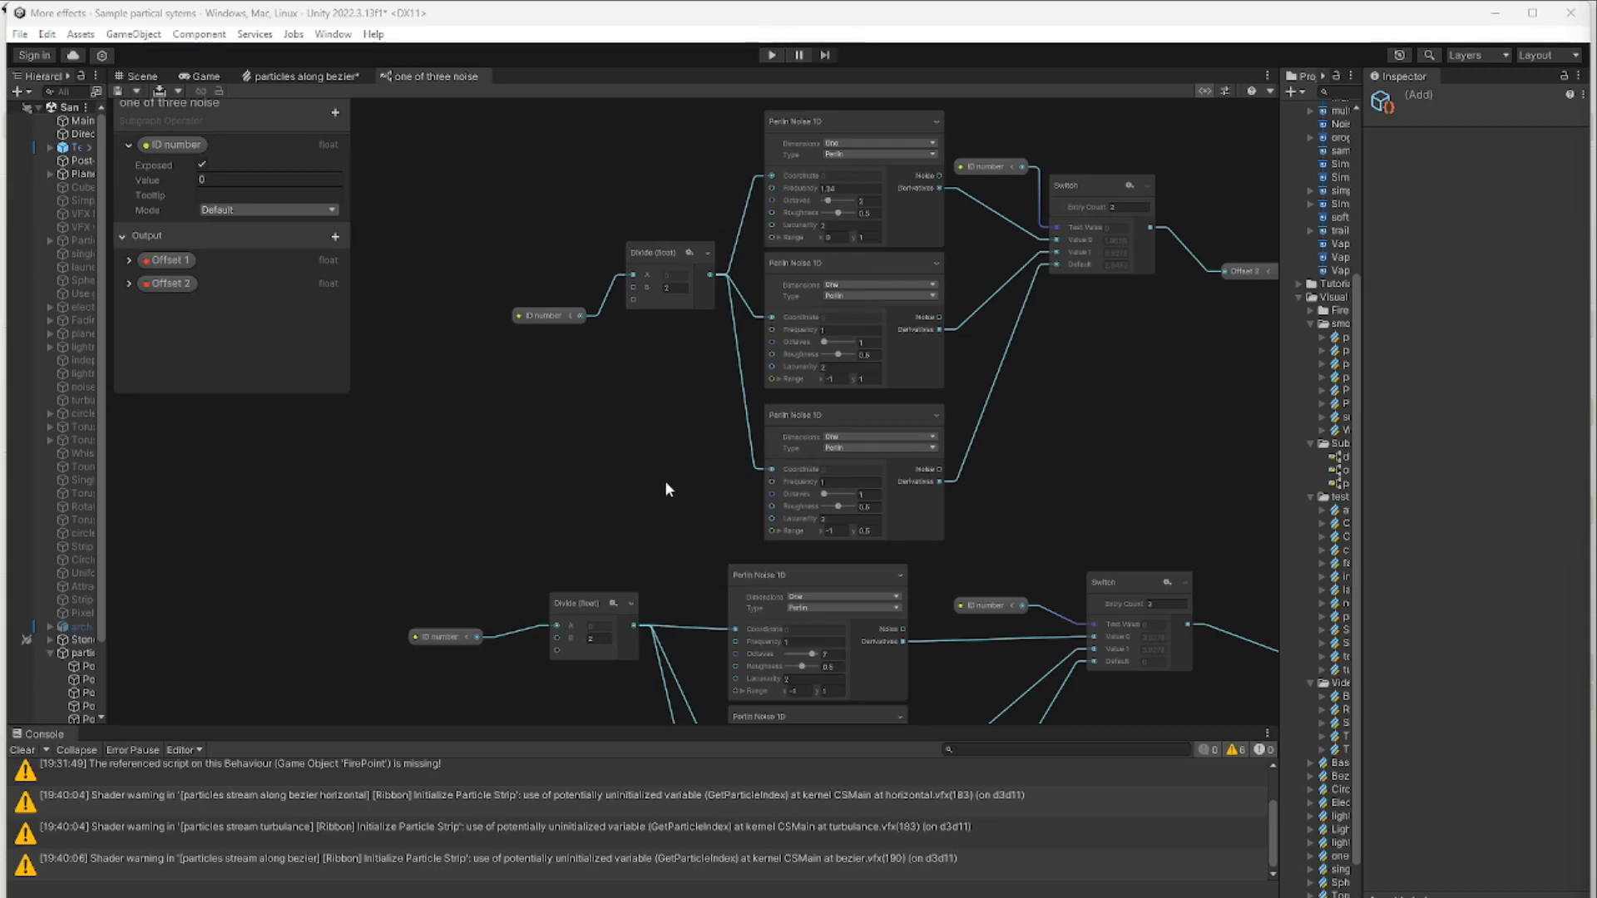
{"action": "middle_click_drag", "start_coordinate": [665, 480], "coordinate": [502, 564]}
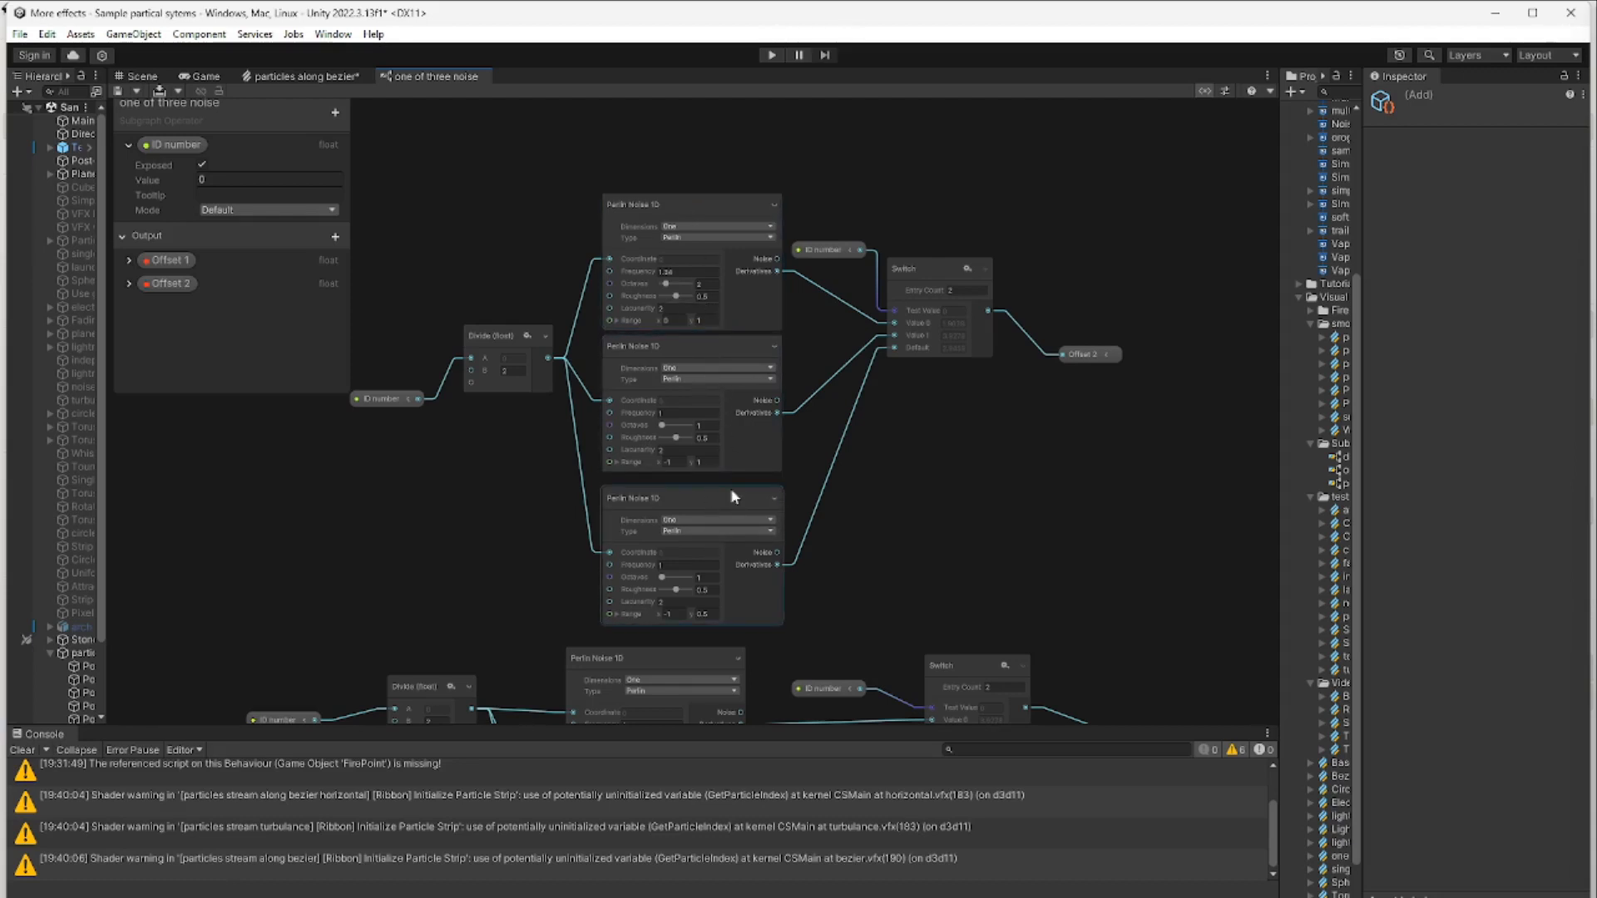
{"action": "scroll", "coordinate": [1028, 374], "scroll_direction": "up", "scroll_amount": 3}
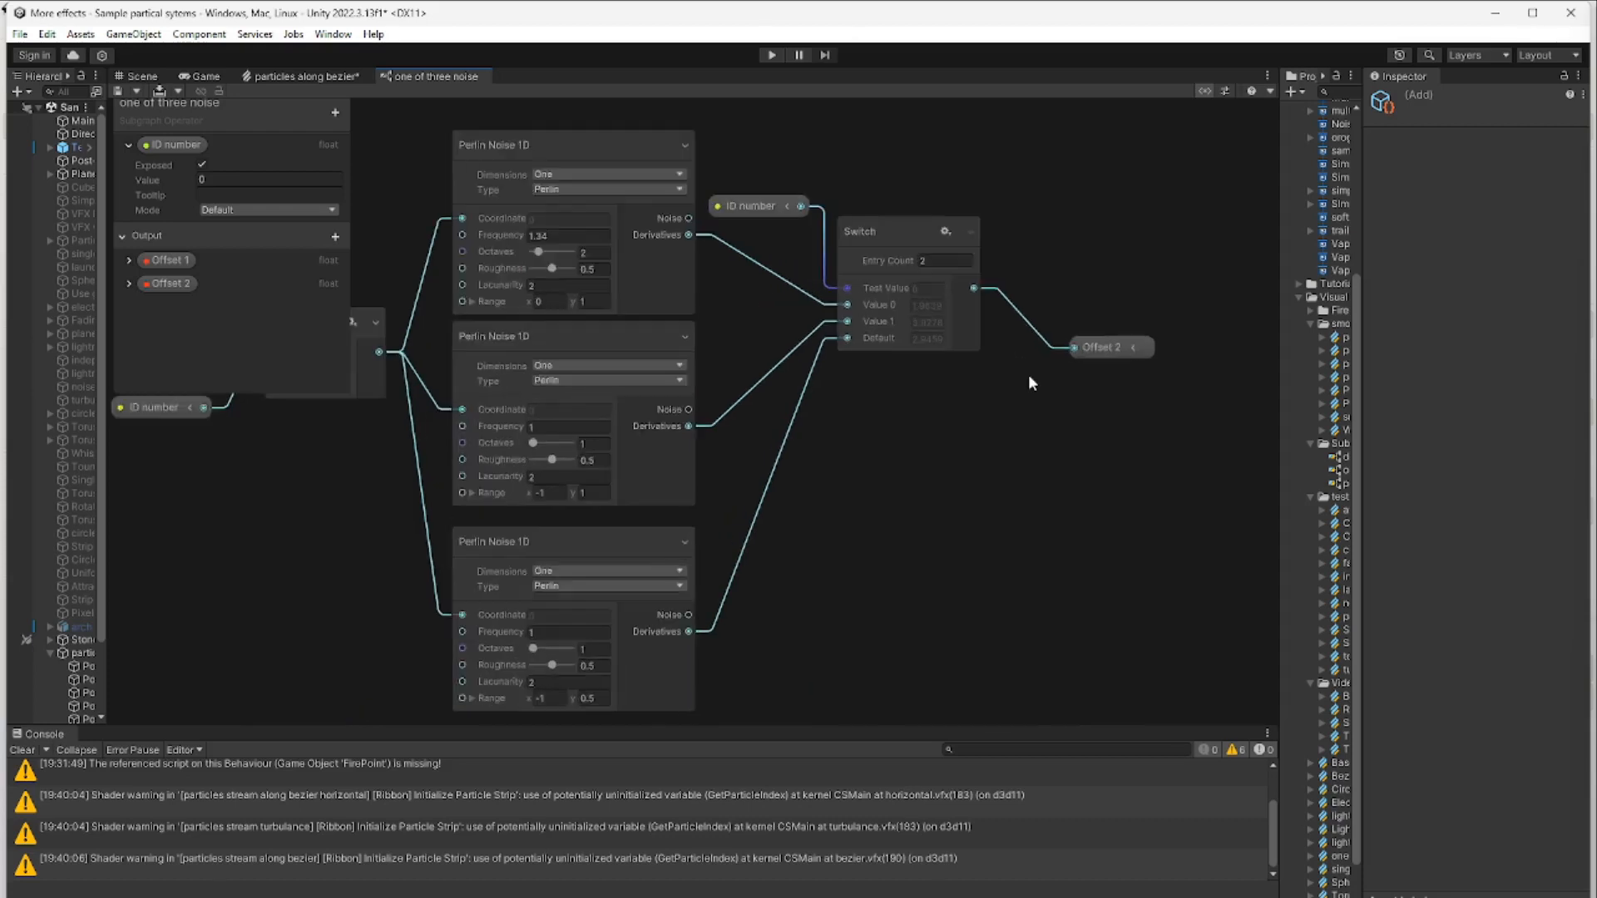
{"action": "middle_click_drag", "start_coordinate": [1026, 347], "coordinate": [978, 431]}
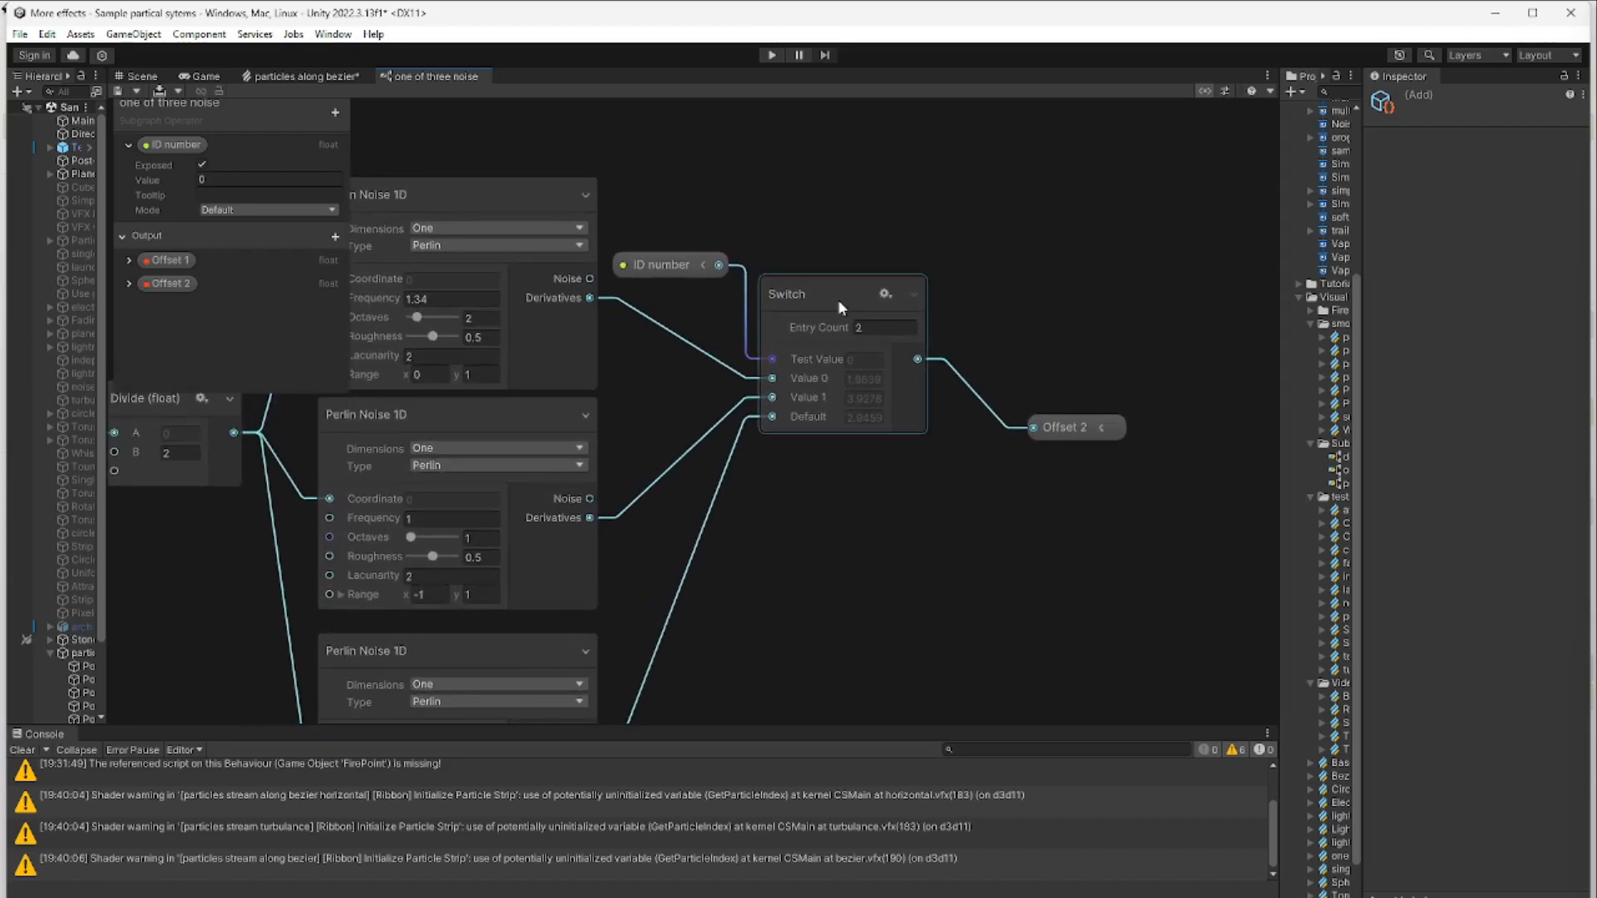
{"action": "left_click", "coordinate": [684, 268]}
{"action": "middle_click_drag", "start_coordinate": [781, 644], "coordinate": [784, 569]}
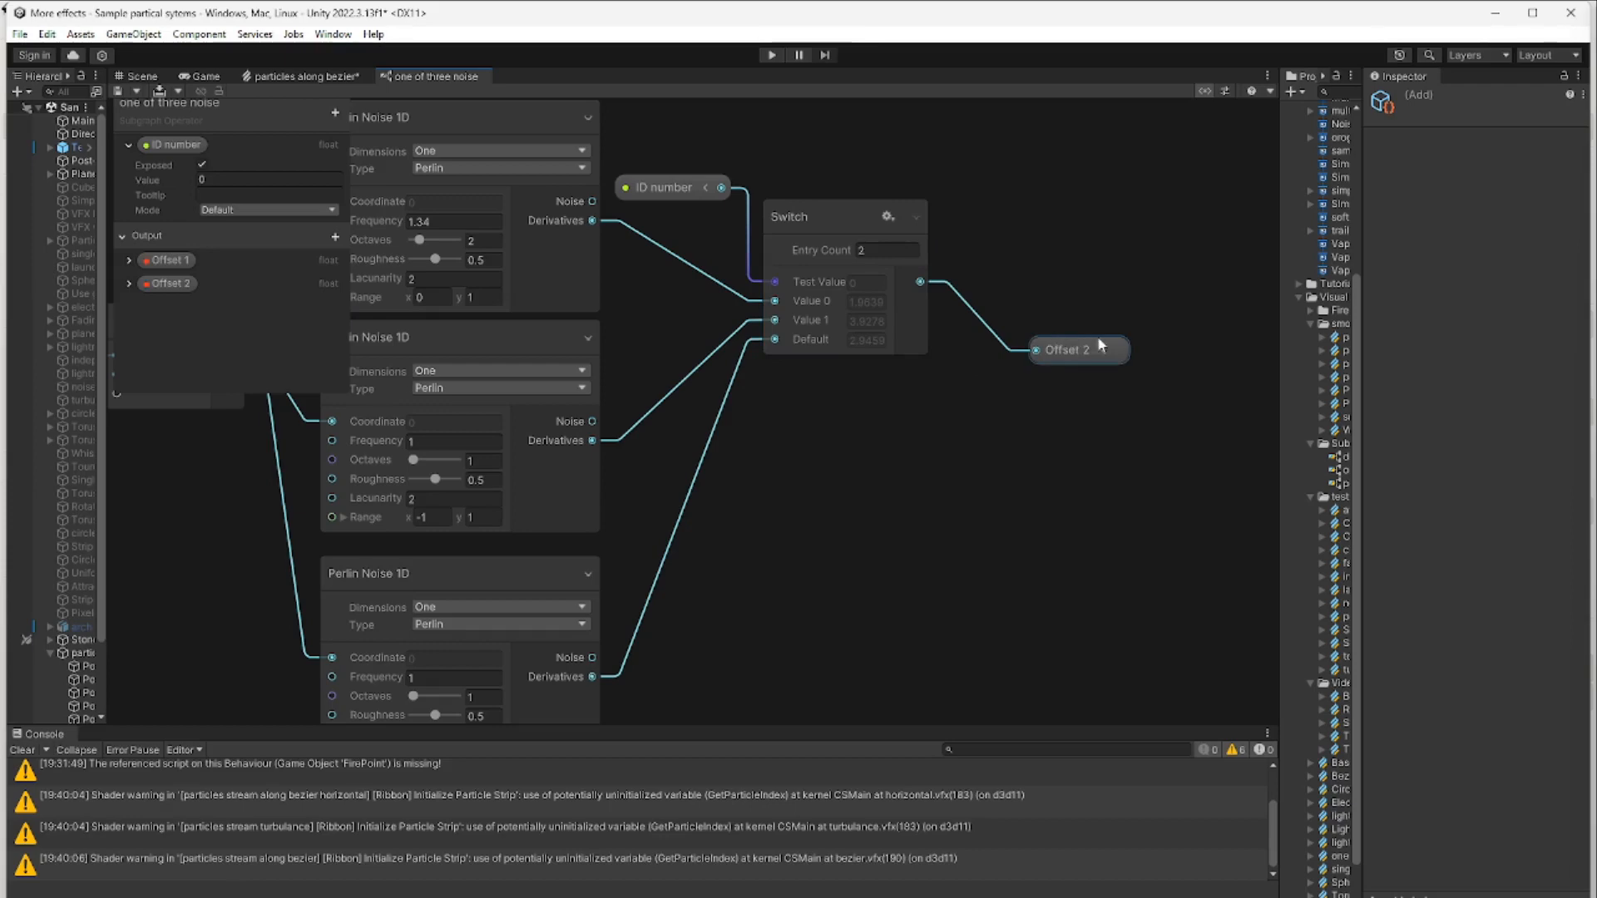
{"action": "middle_click_drag", "start_coordinate": [956, 556], "coordinate": [986, 336]}
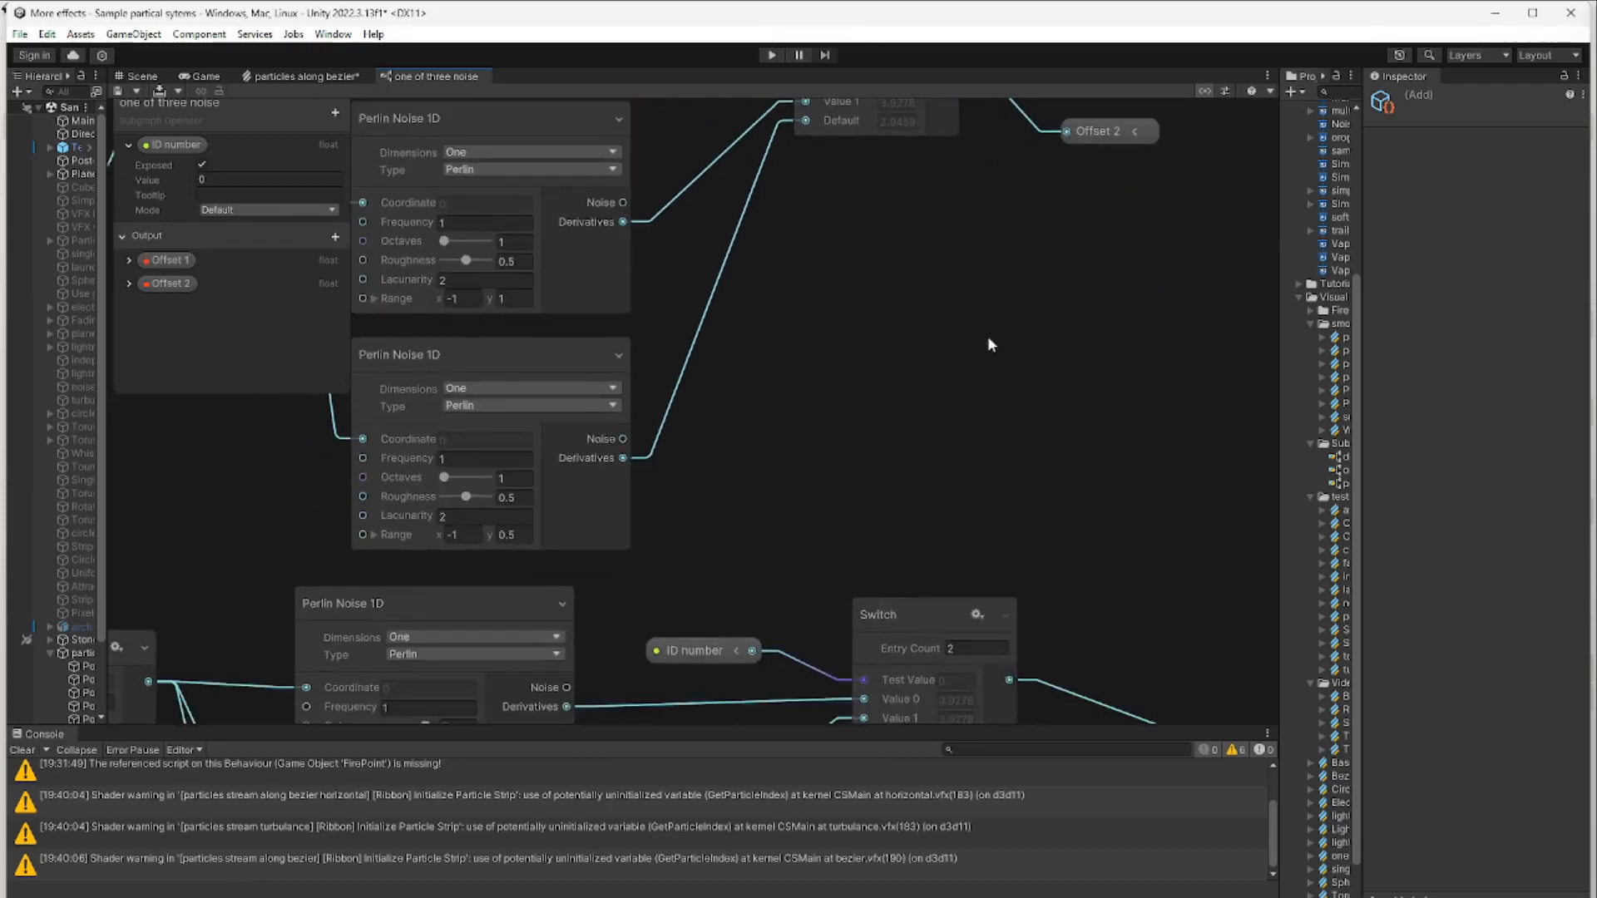
{"action": "scroll", "coordinate": [988, 342], "scroll_direction": "down", "scroll_amount": 2}
{"action": "middle_click_drag", "start_coordinate": [991, 407], "coordinate": [995, 271]}
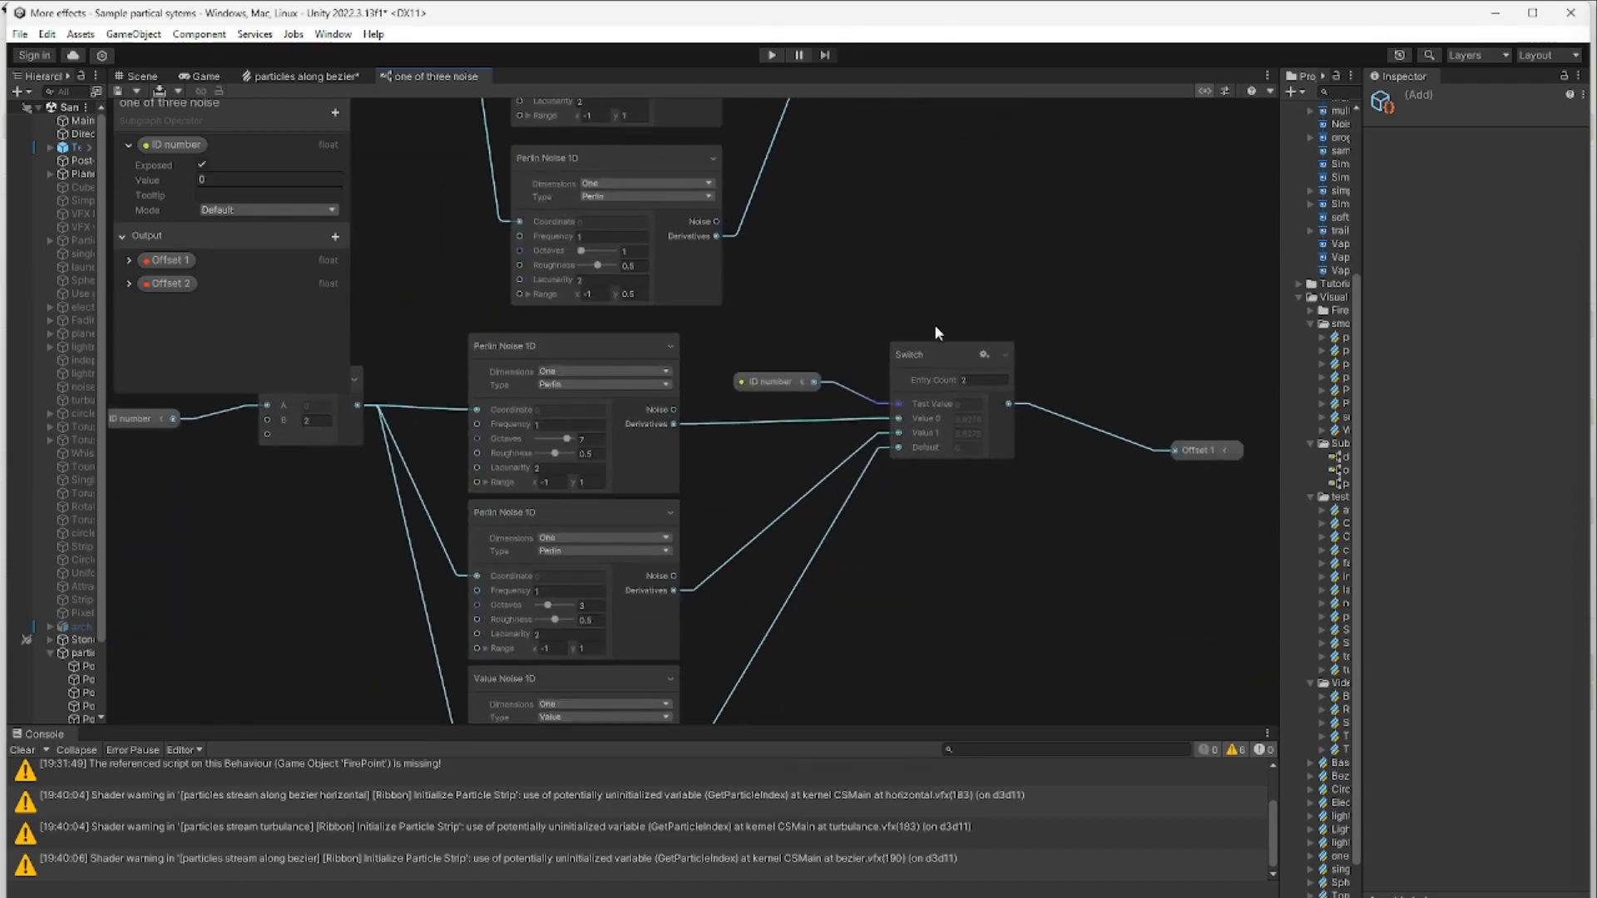
{"action": "scroll", "coordinate": [824, 358], "scroll_direction": "down", "scroll_amount": 3}
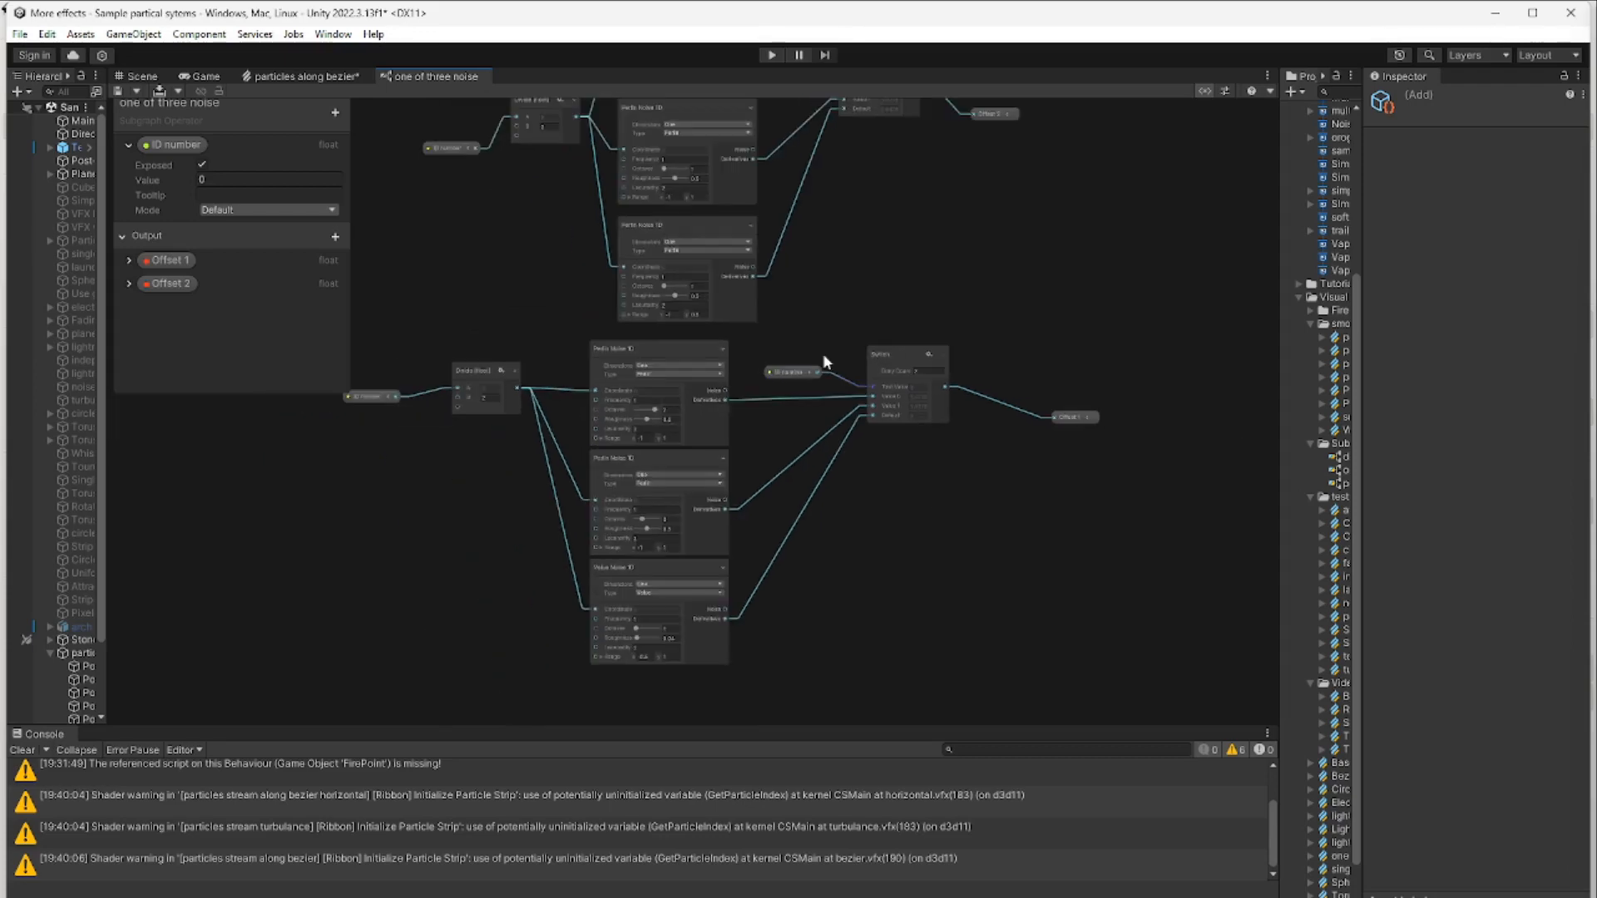
{"action": "middle_click_drag", "start_coordinate": [825, 296], "coordinate": [827, 383]}
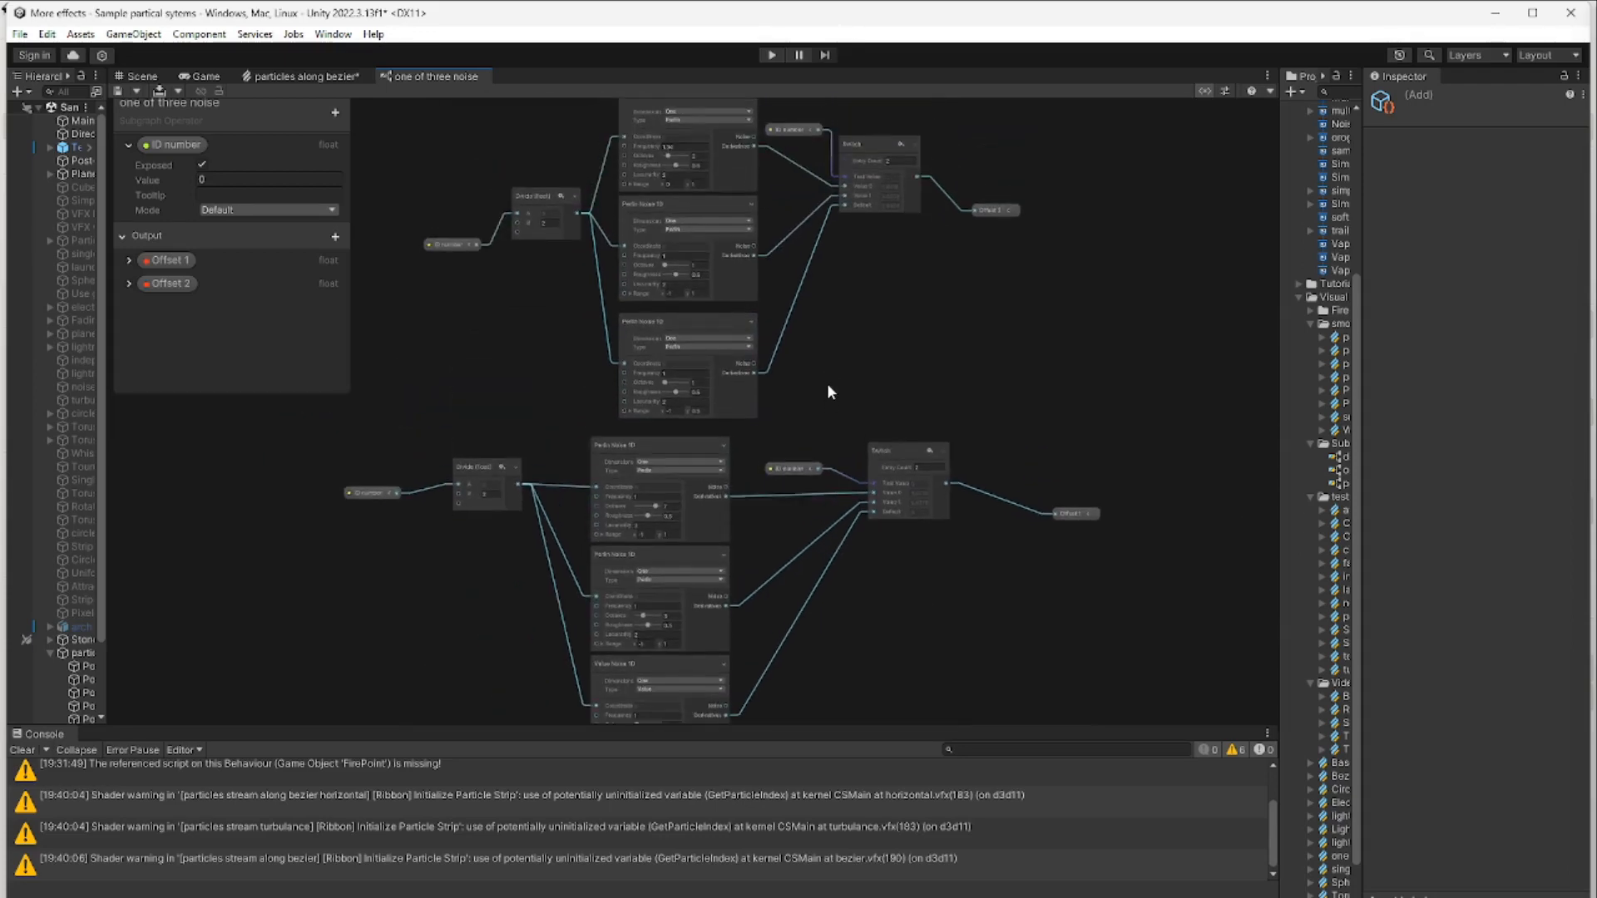
Return to the particles along bezier graph and check the position inputs of the lower Particles along bezier subgraph operator.
{"action": "left_click", "coordinate": [302, 76]}
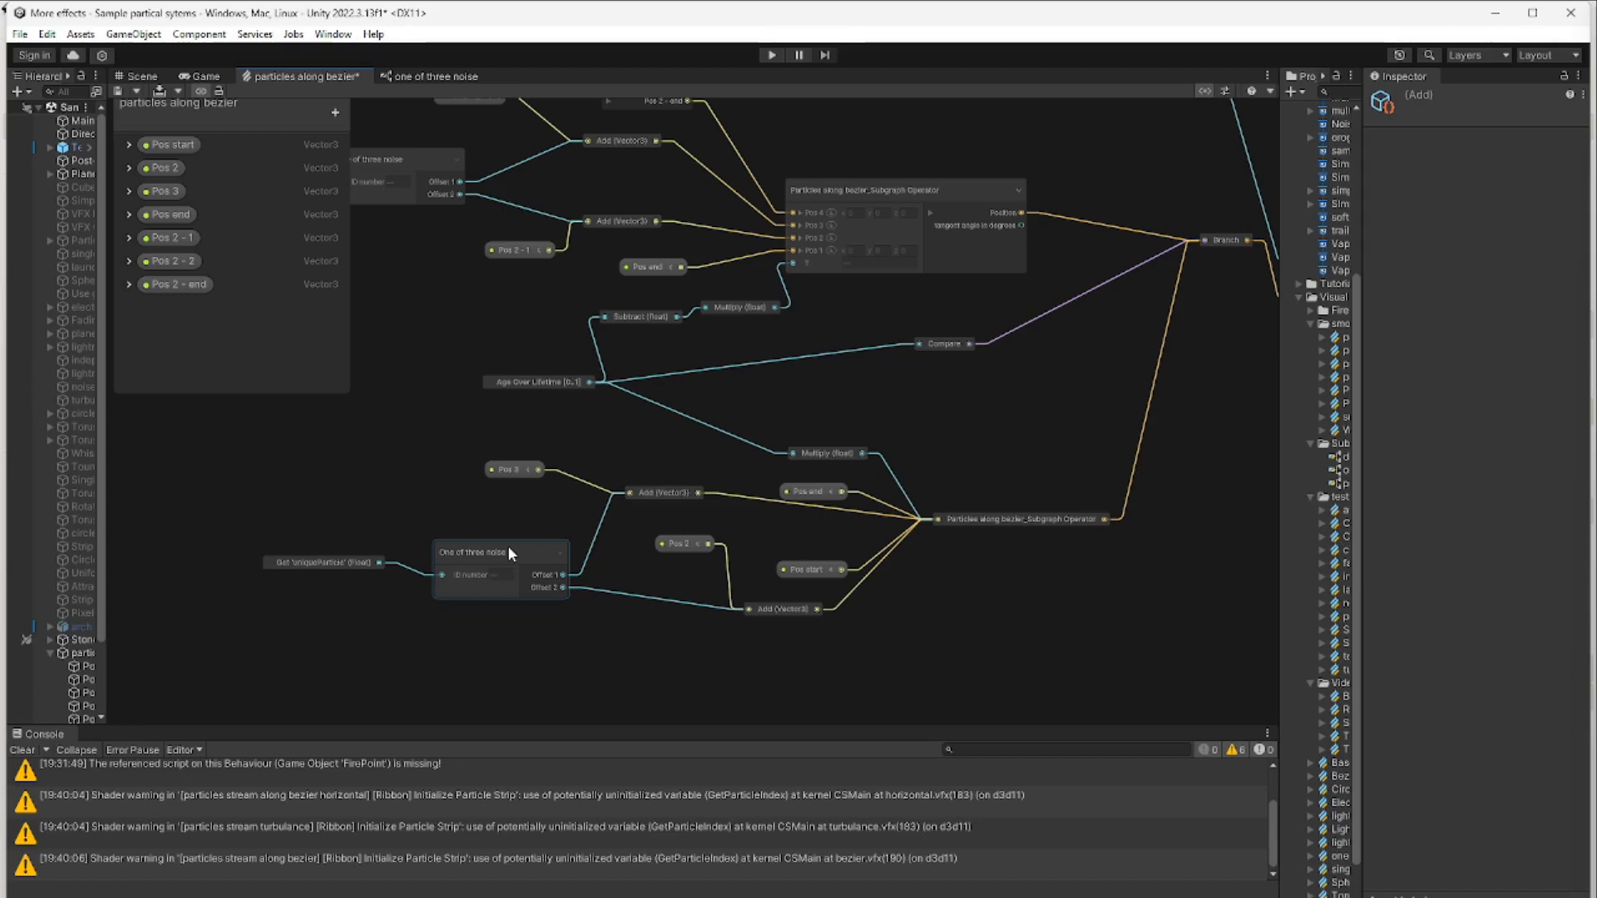
{"action": "double_click", "coordinate": [978, 523]}
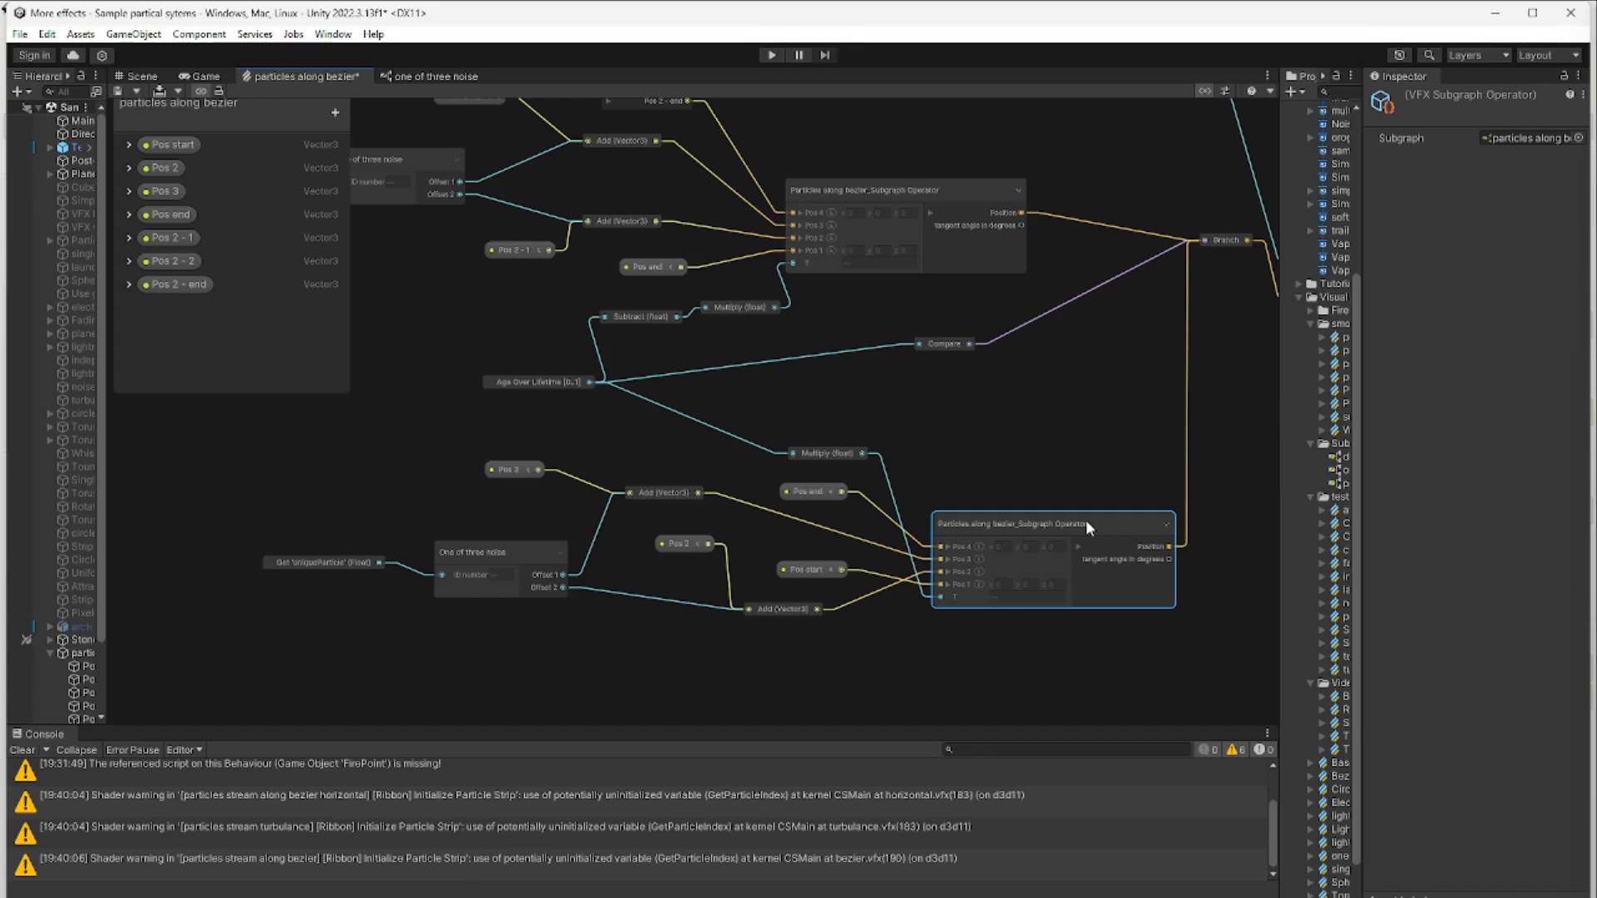
{"action": "double_click", "coordinate": [1043, 526]}
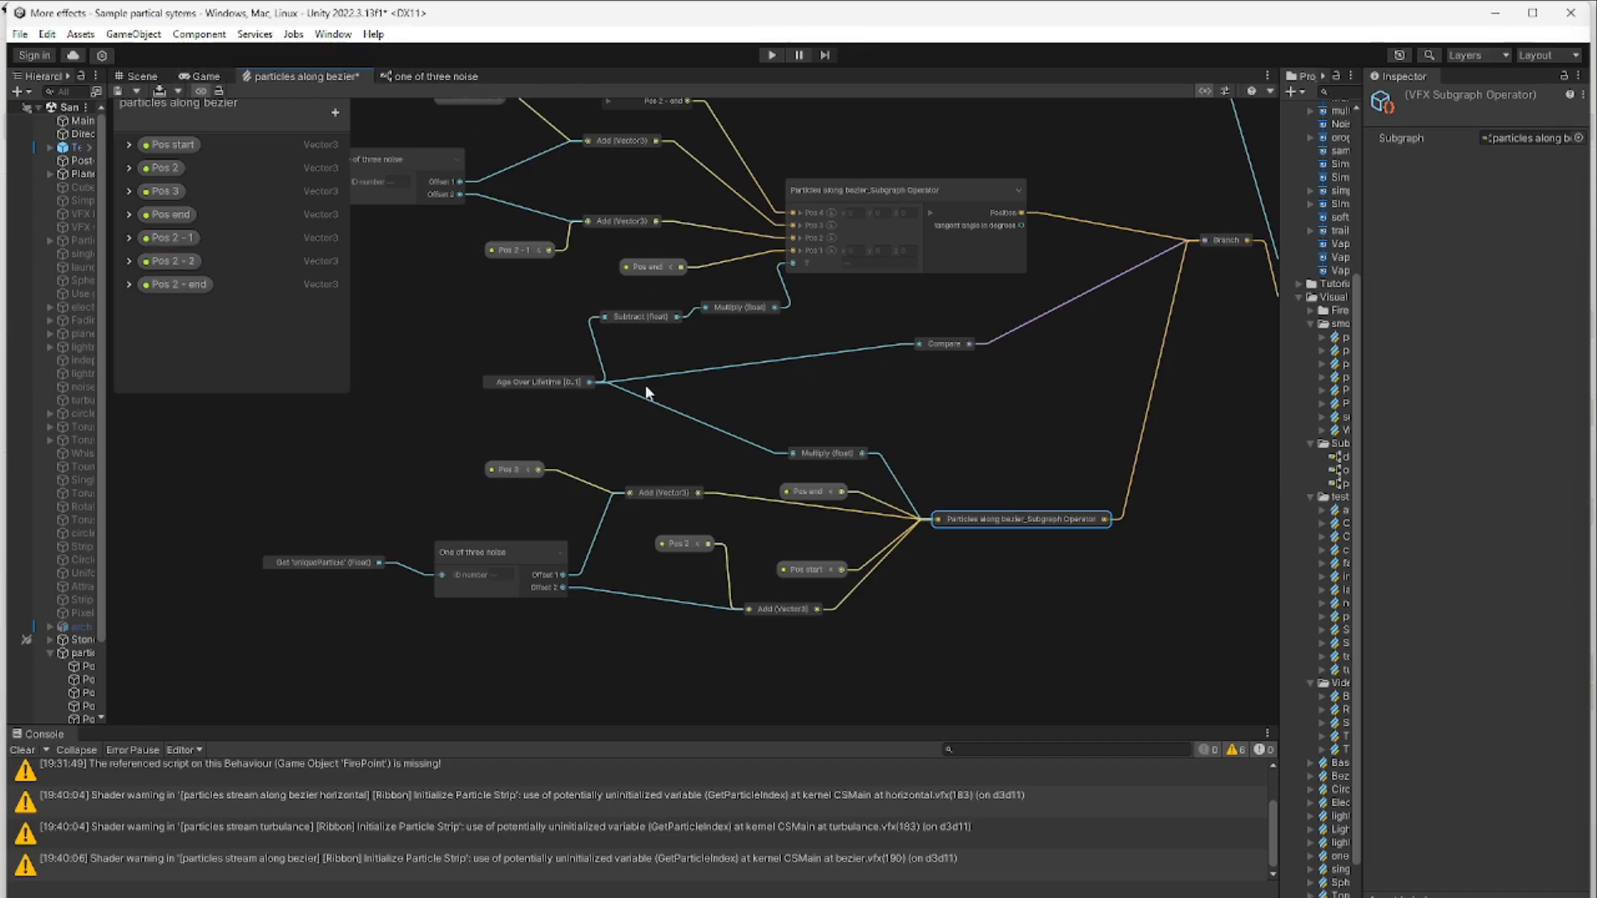
Trace the Branch output and Perlin noise into the Add (Position - Local) node, and inspect the Set 'smokeValue' block's attribute settings.
{"action": "middle_click_drag", "start_coordinate": [1023, 415], "coordinate": [611, 640]}
{"action": "middle_click_drag", "start_coordinate": [1034, 621], "coordinate": [786, 599]}
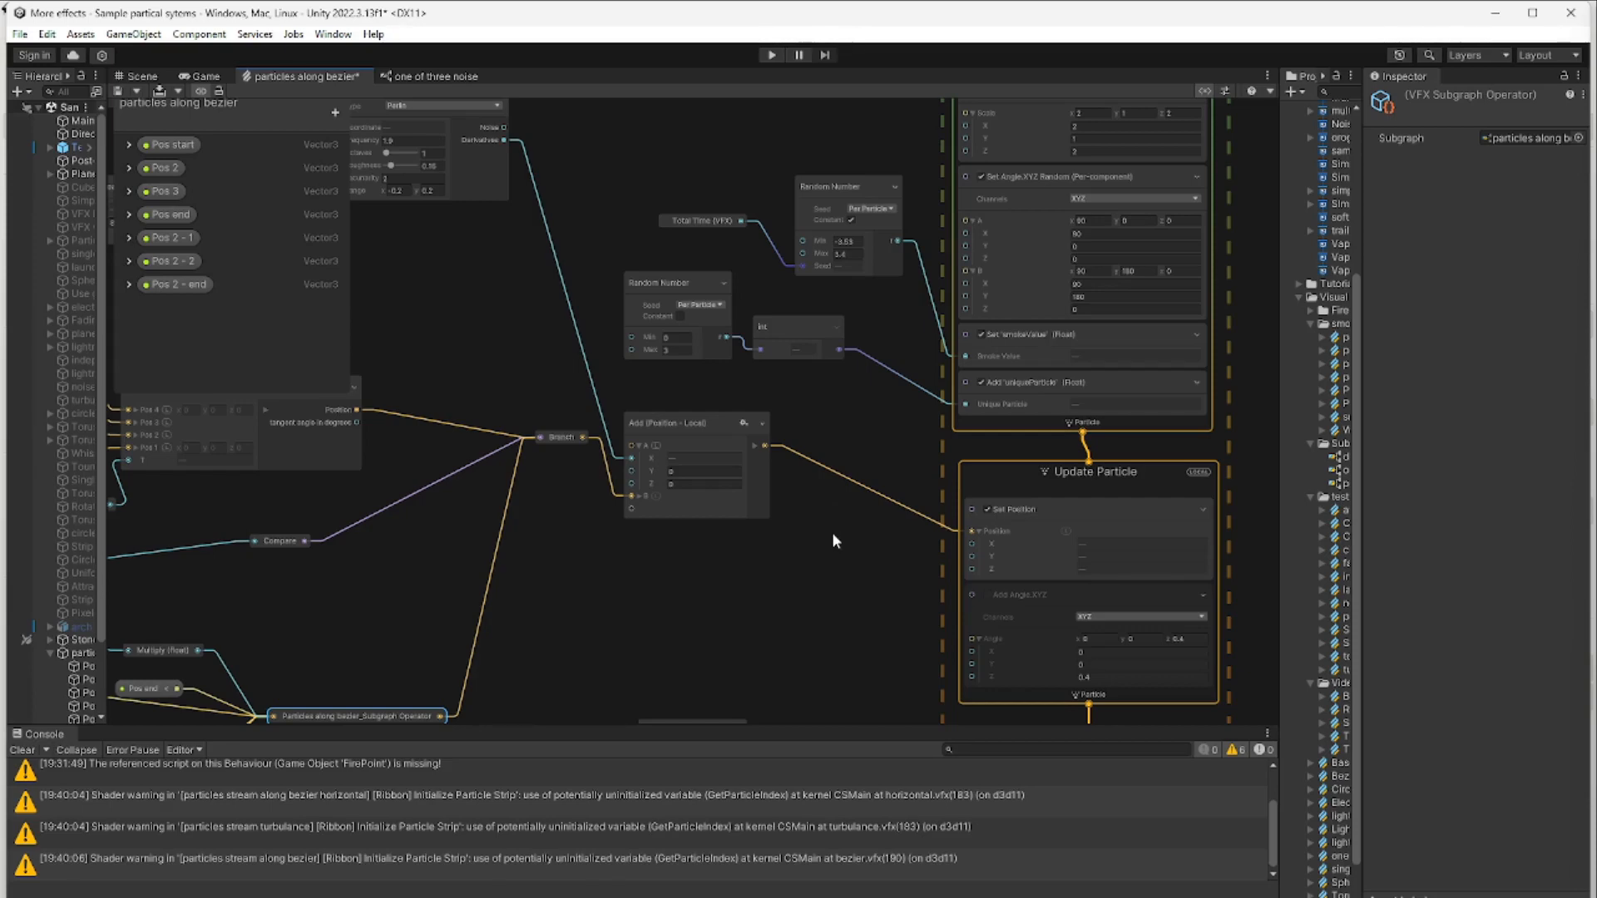
{"action": "middle_click_drag", "start_coordinate": [833, 534], "coordinate": [992, 547]}
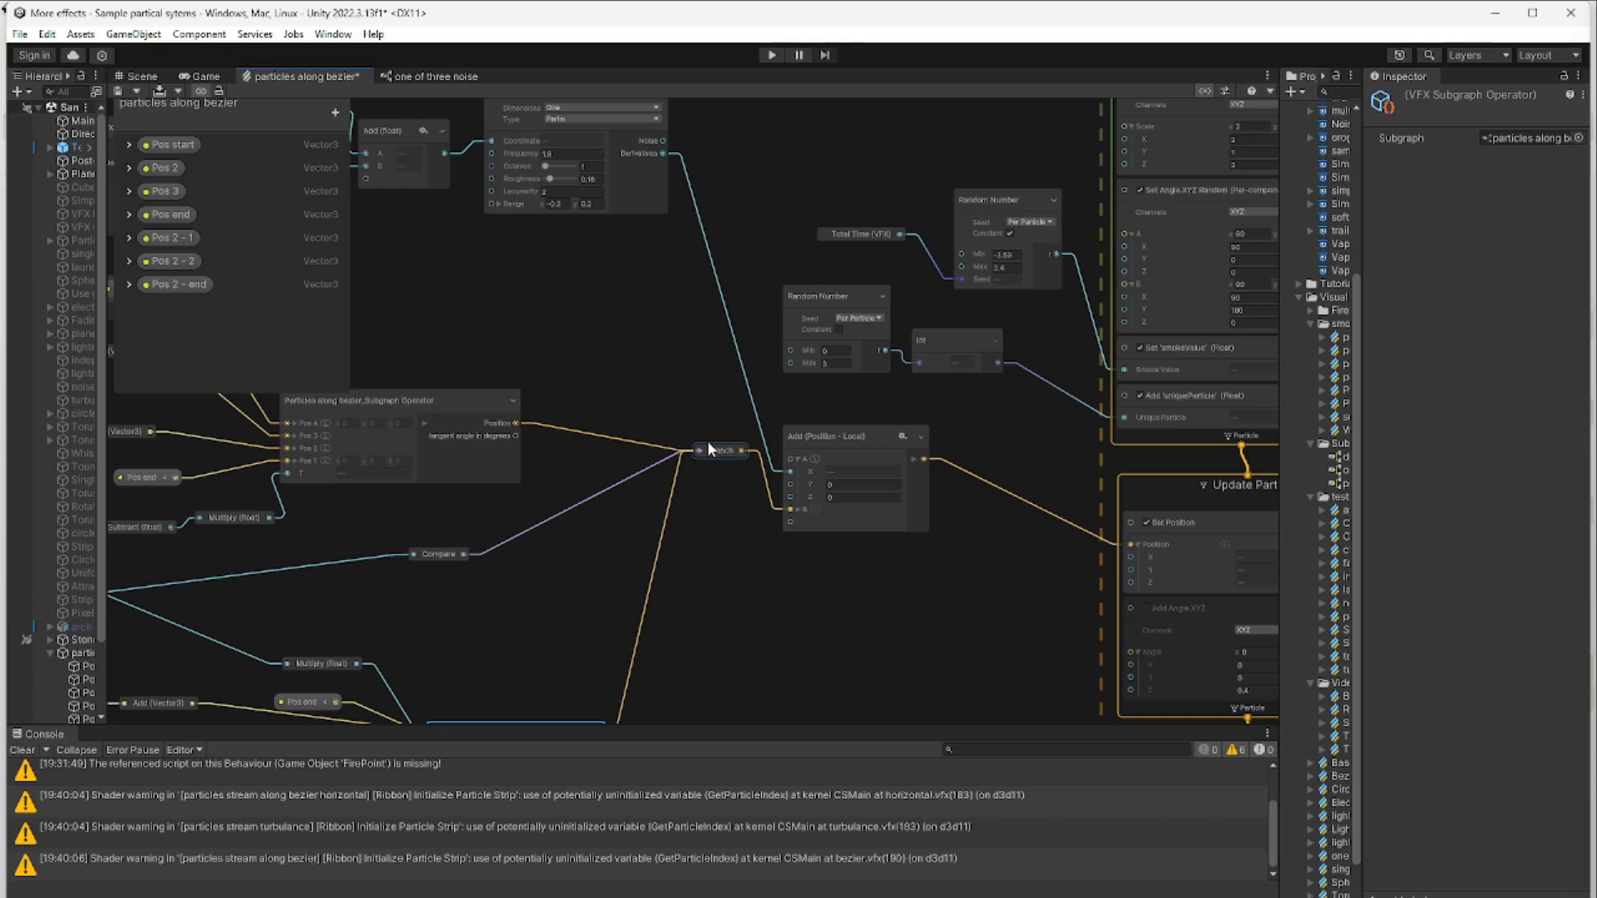
{"action": "middle_click_drag", "start_coordinate": [638, 331], "coordinate": [908, 480]}
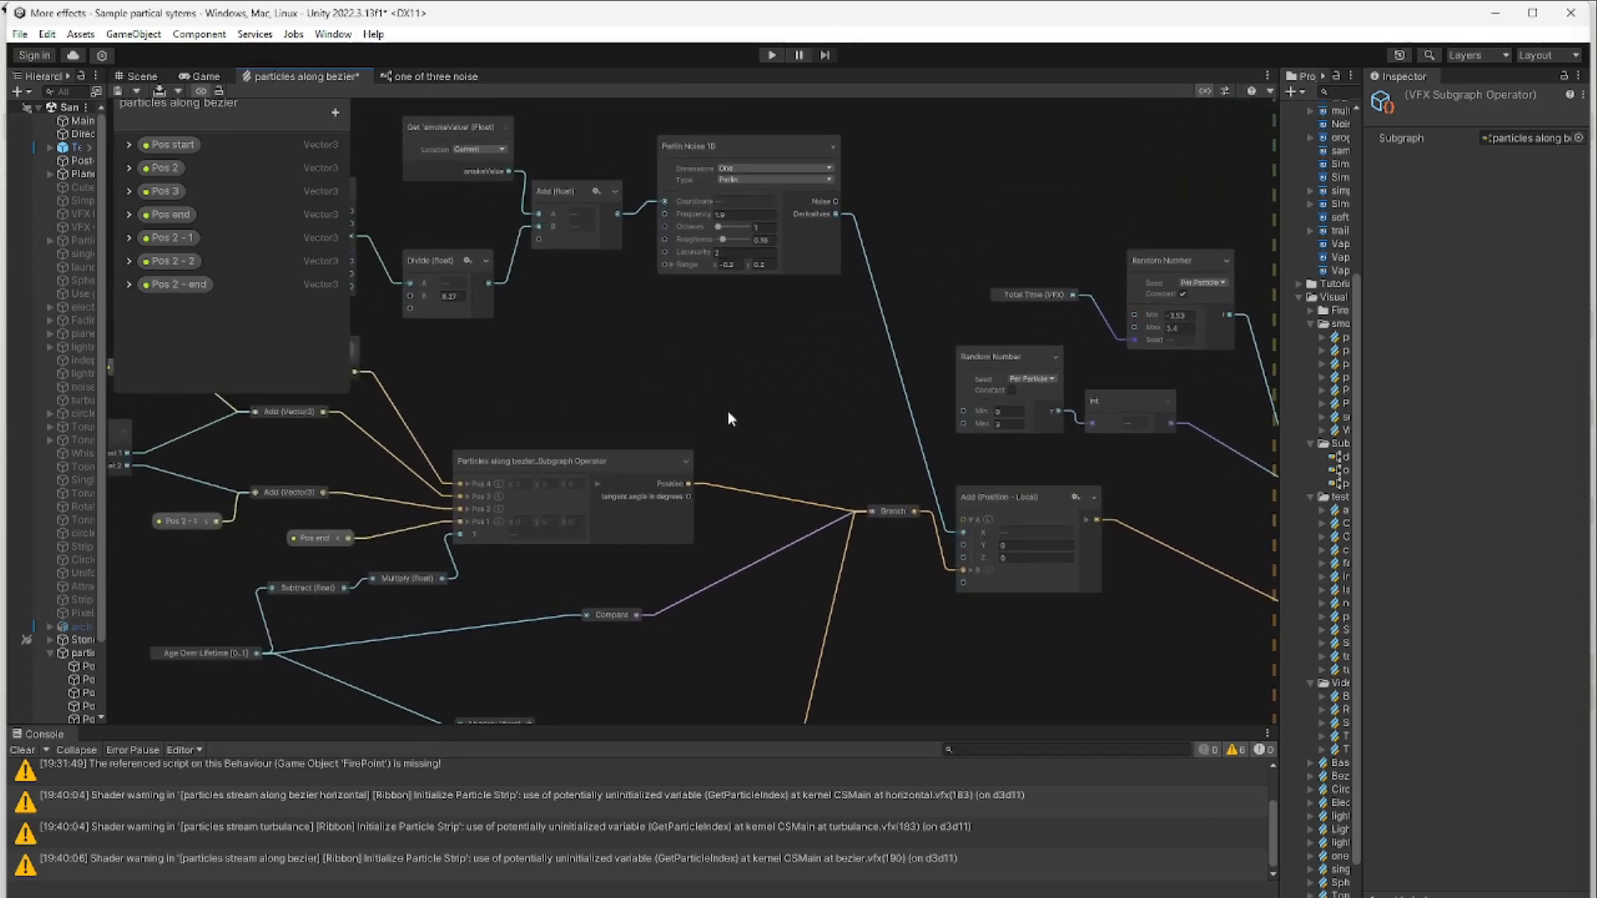
{"action": "middle_click_drag", "start_coordinate": [660, 334], "coordinate": [799, 371]}
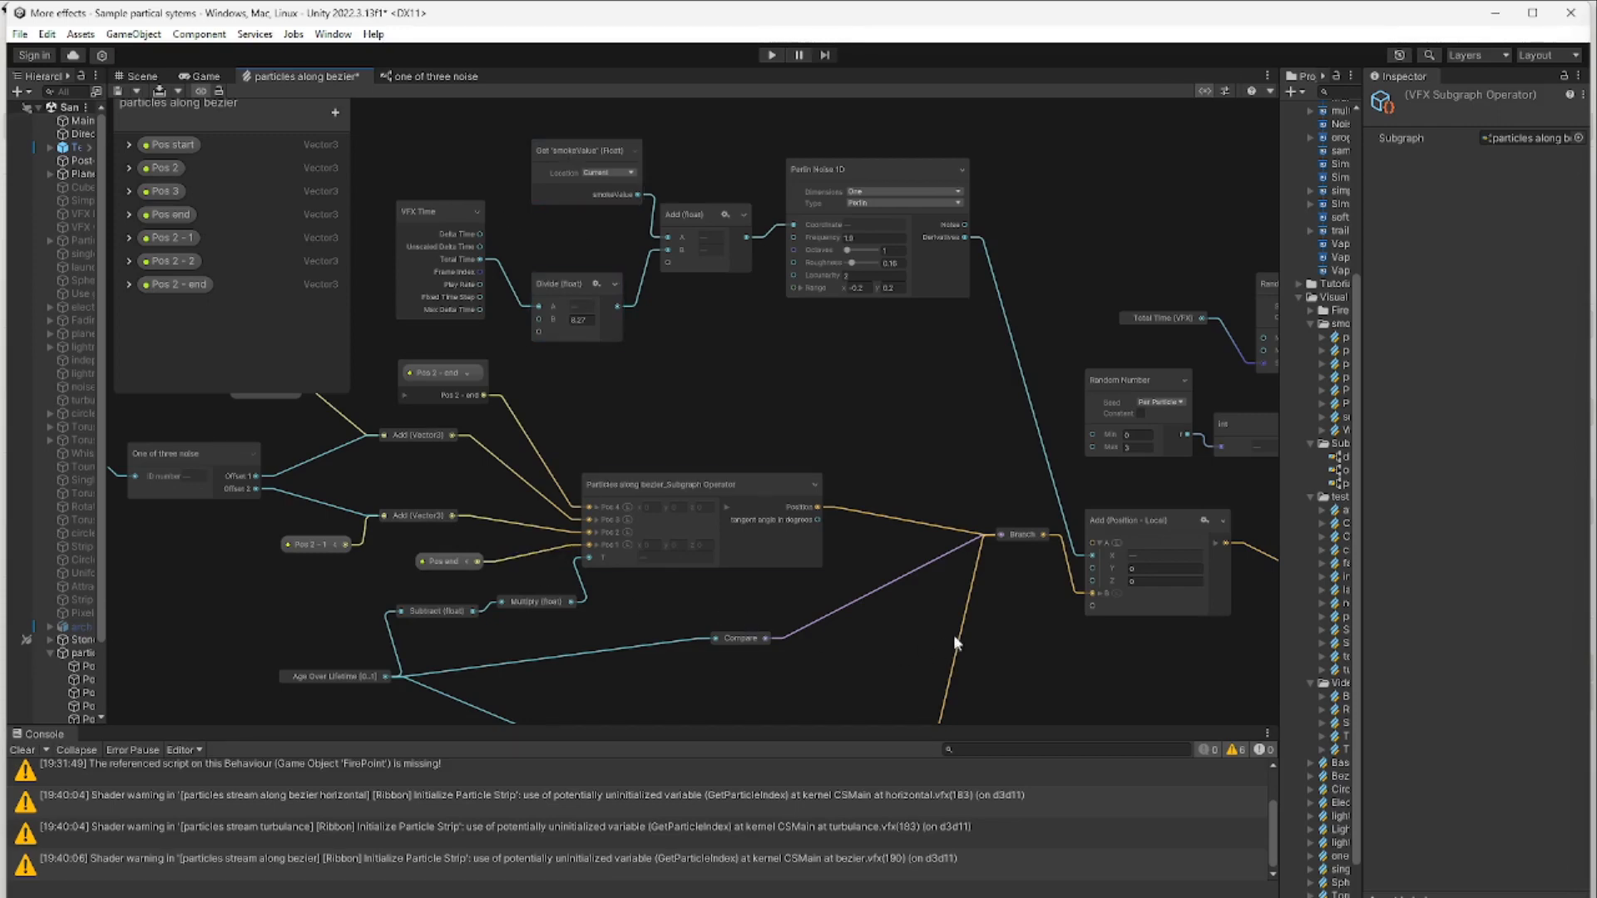
{"action": "middle_click_drag", "start_coordinate": [1000, 658], "coordinate": [582, 669]}
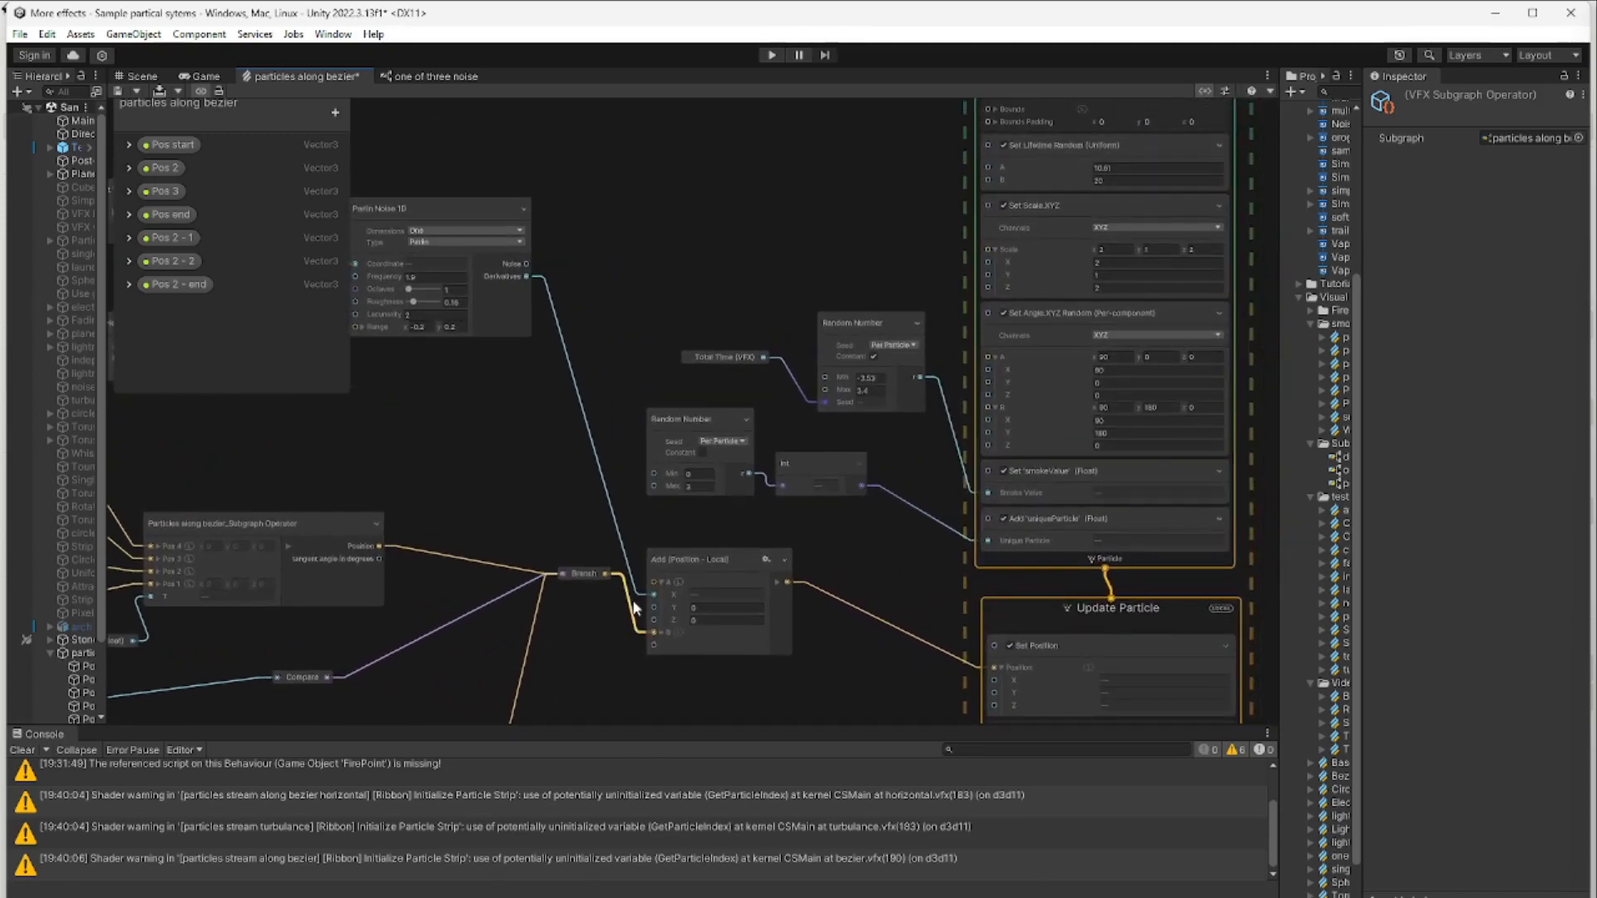
{"action": "left_click", "coordinate": [1083, 478]}
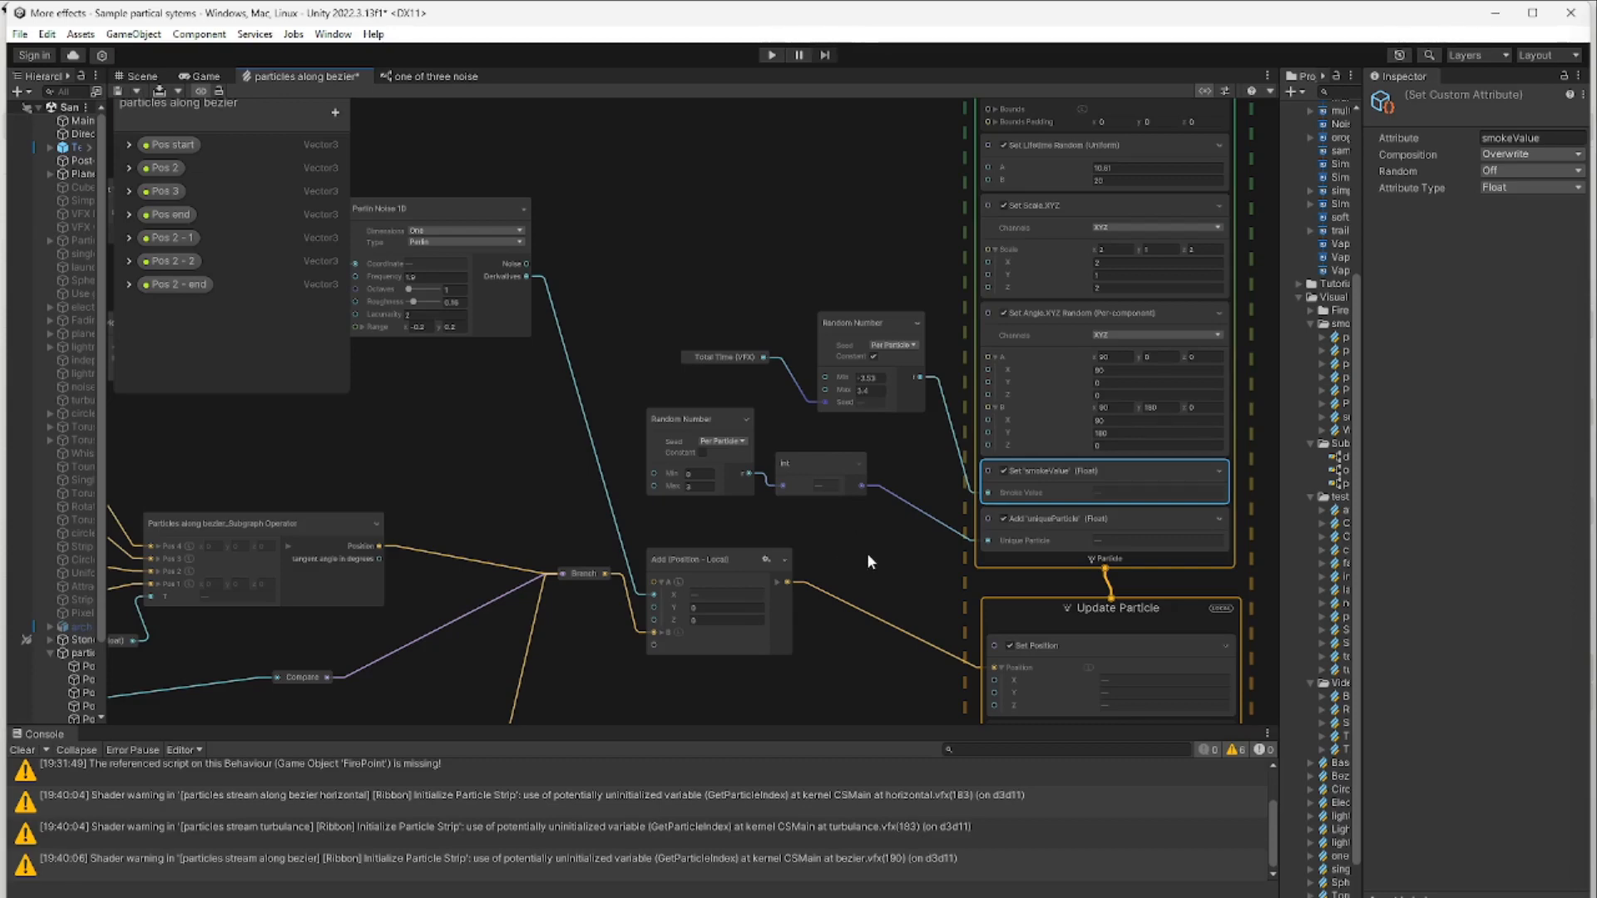
Examine the Output Particle Quad context and locate the soft cloud texture assigned to its Mask in the project.
{"action": "mouse_move", "coordinate": [895, 558]}
{"action": "middle_mouse_down"}
{"action": "mouse_move", "coordinate": [860, 364]}
{"action": "mouse_move", "coordinate": [862, 249]}
{"action": "middle_mouse_up"}
{"action": "mouse_move", "coordinate": [848, 389]}
{"action": "middle_mouse_down"}
{"action": "mouse_move", "coordinate": [845, 292]}
{"action": "mouse_move", "coordinate": [836, 304]}
{"action": "middle_mouse_up"}
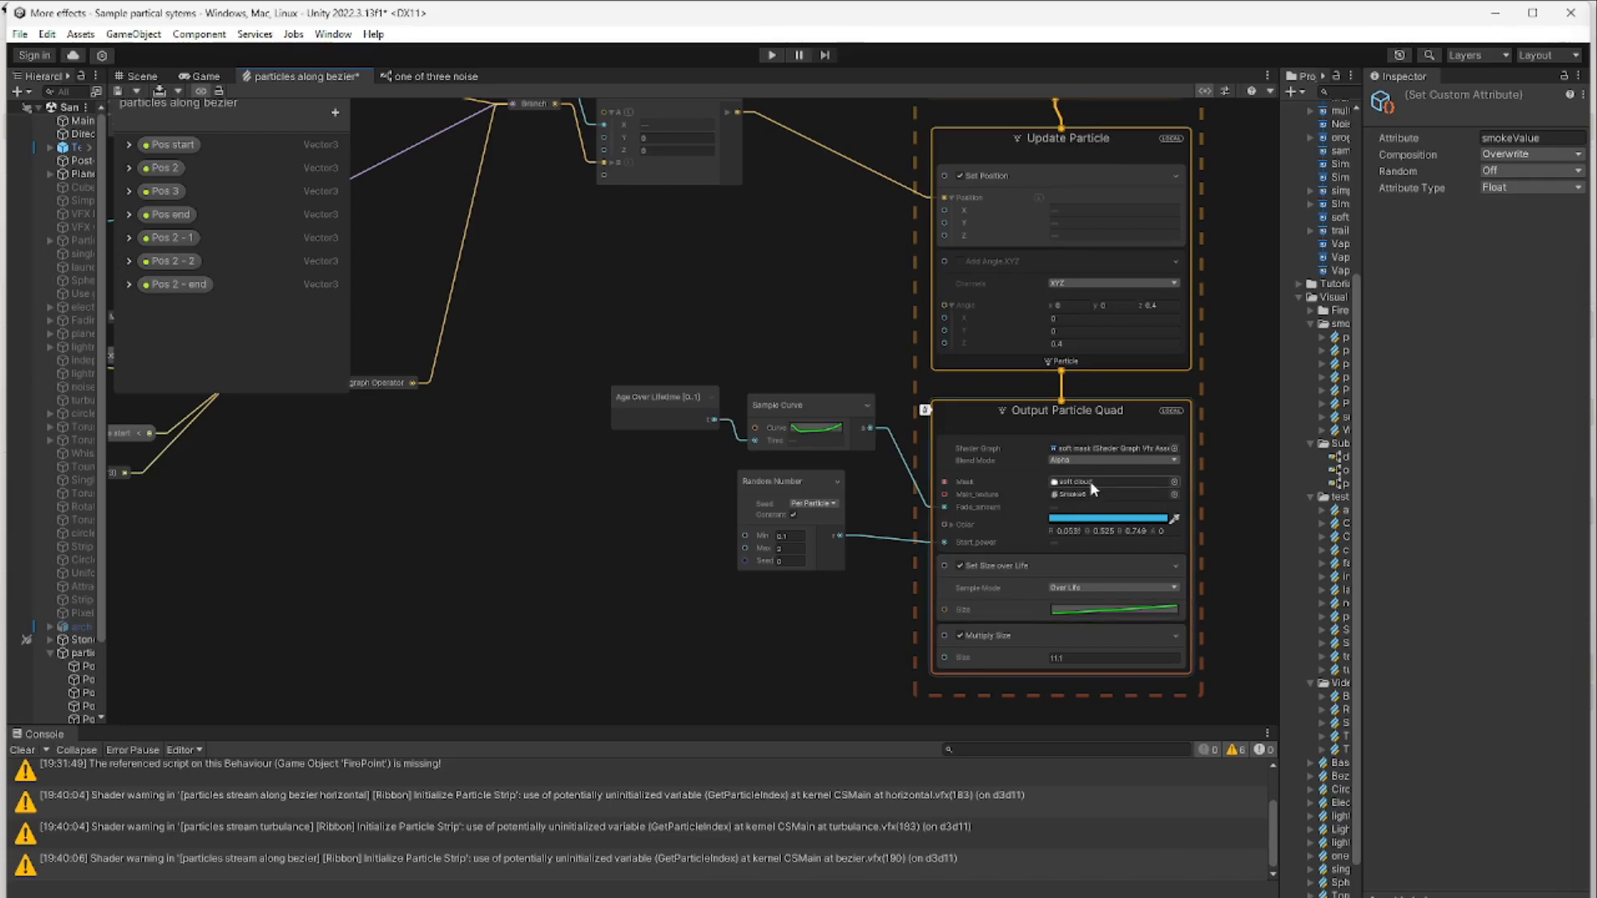
{"action": "scroll", "coordinate": [1092, 488], "scroll_direction": "up", "scroll_amount": 4}
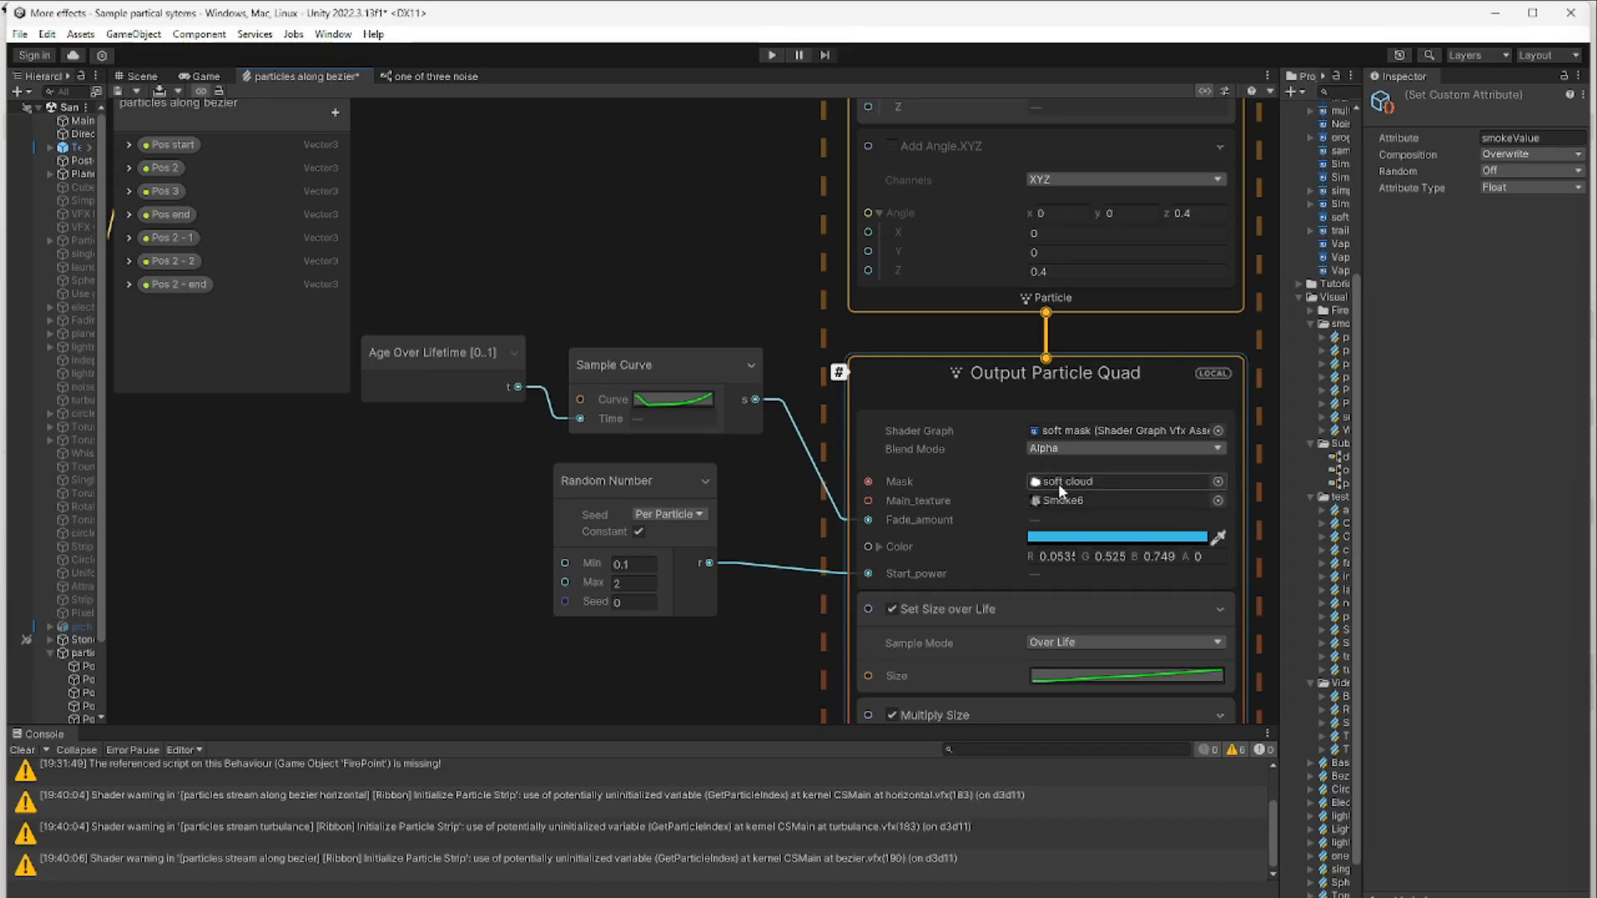
{"action": "left_click", "coordinate": [1058, 482]}
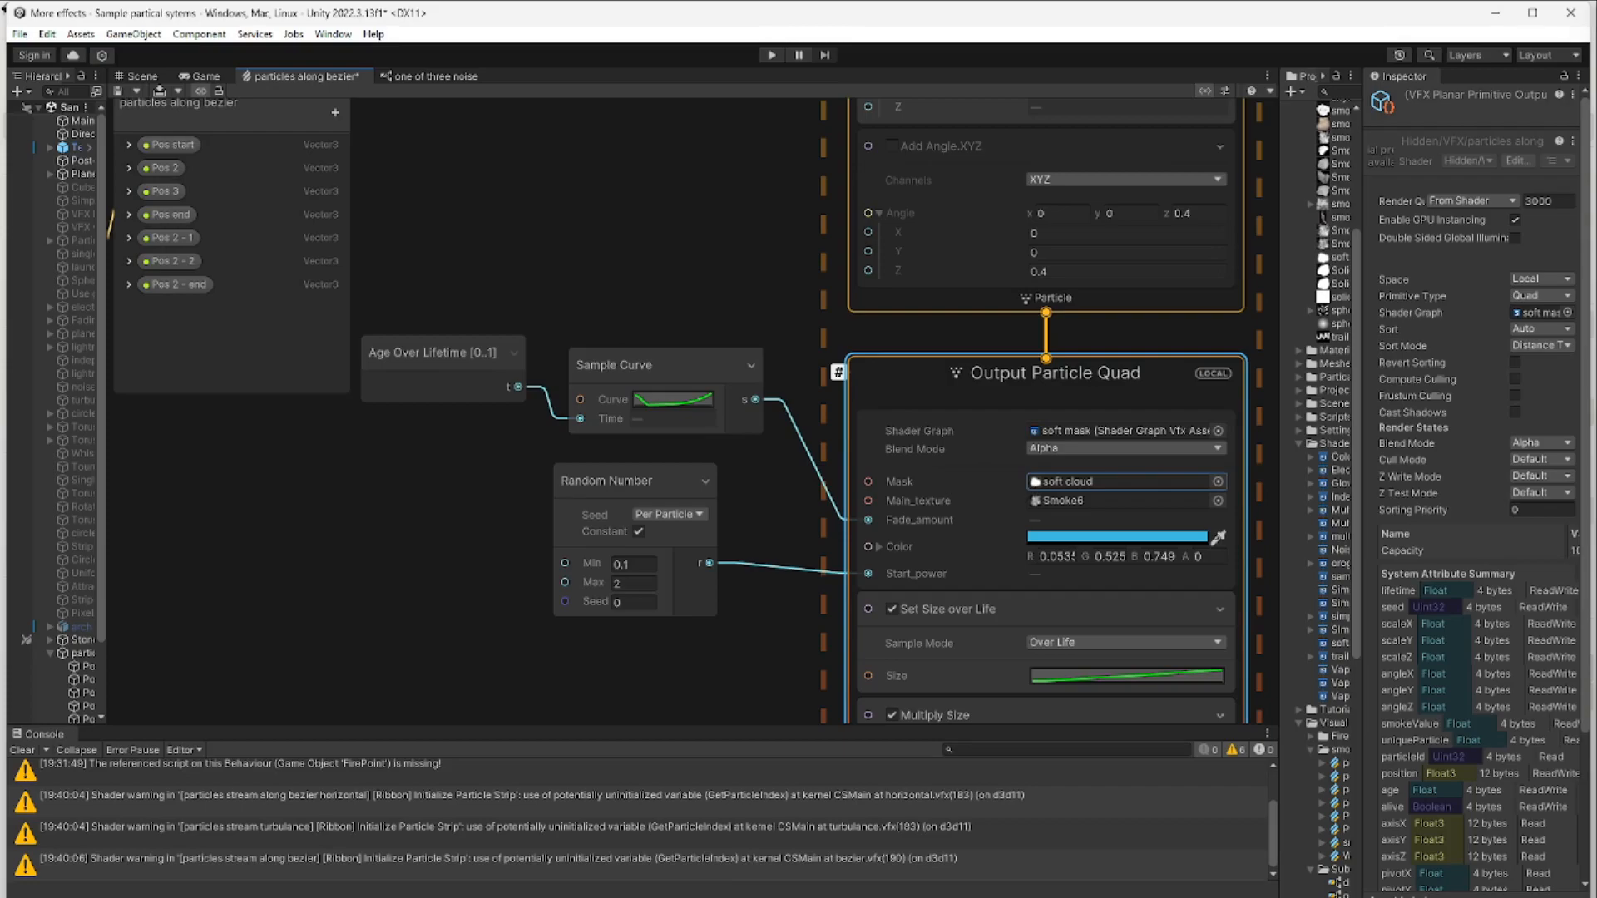
In Inkscape, draw a white ellipse with radii about 19 by 17 mm at the cloud's upper left, blur it 42.2%, and return to Unity.
{"action": "left_click", "coordinate": [611, 798]}
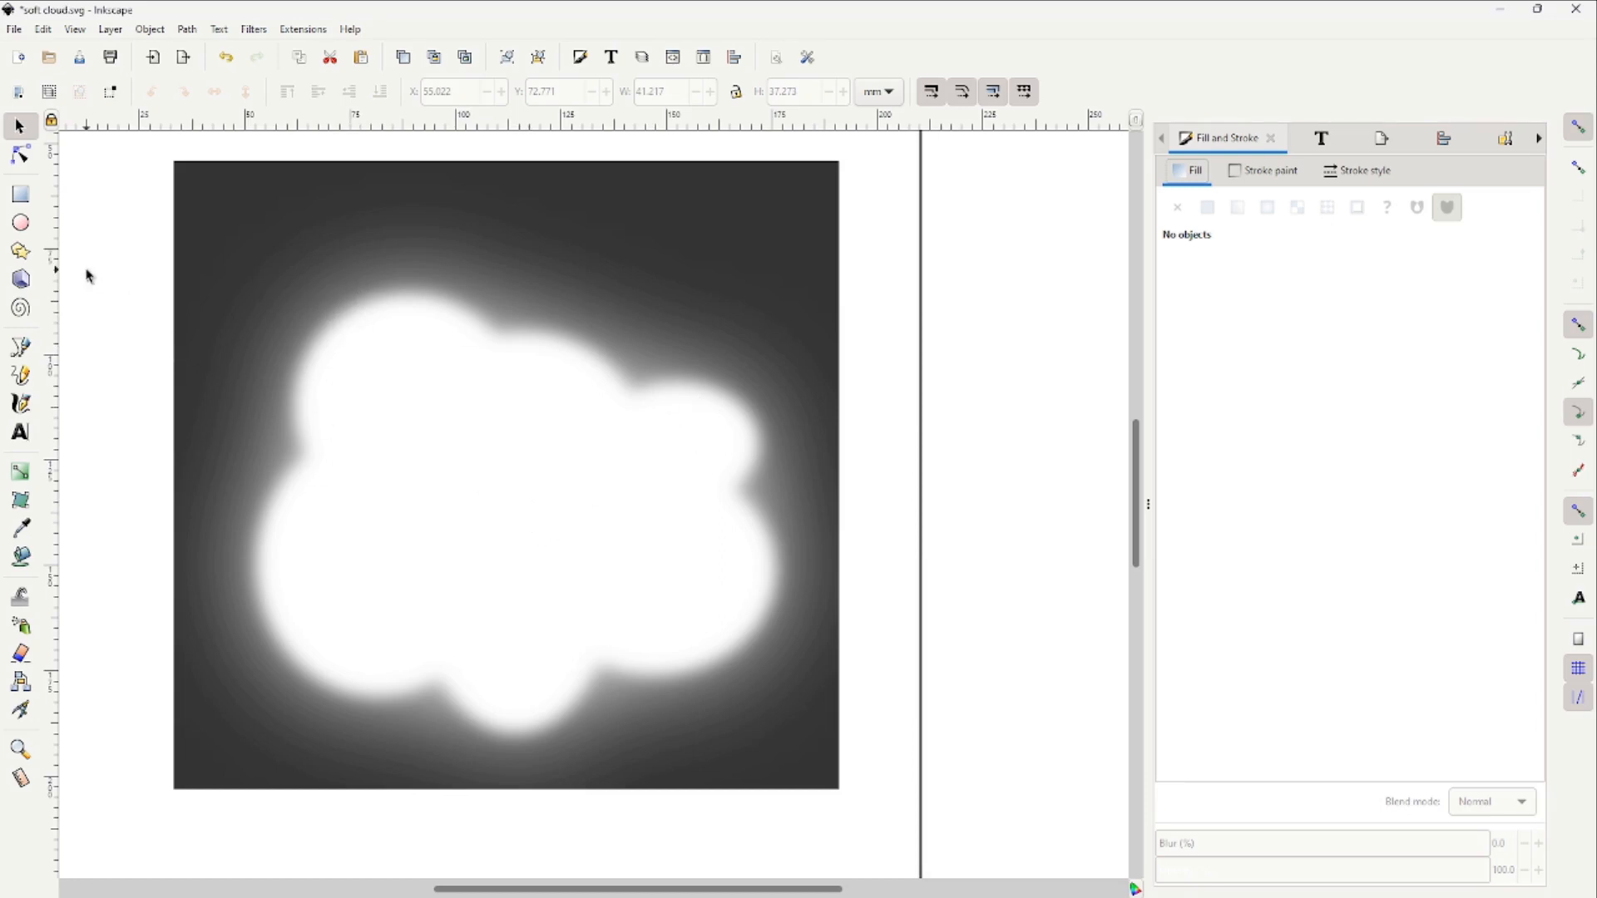
{"action": "left_click", "coordinate": [21, 223]}
{"action": "mouse_move", "coordinate": [236, 213]}
{"action": "left_mouse_down"}
{"action": "mouse_move", "coordinate": [382, 324]}
{"action": "mouse_move", "coordinate": [399, 357]}
{"action": "left_mouse_up"}
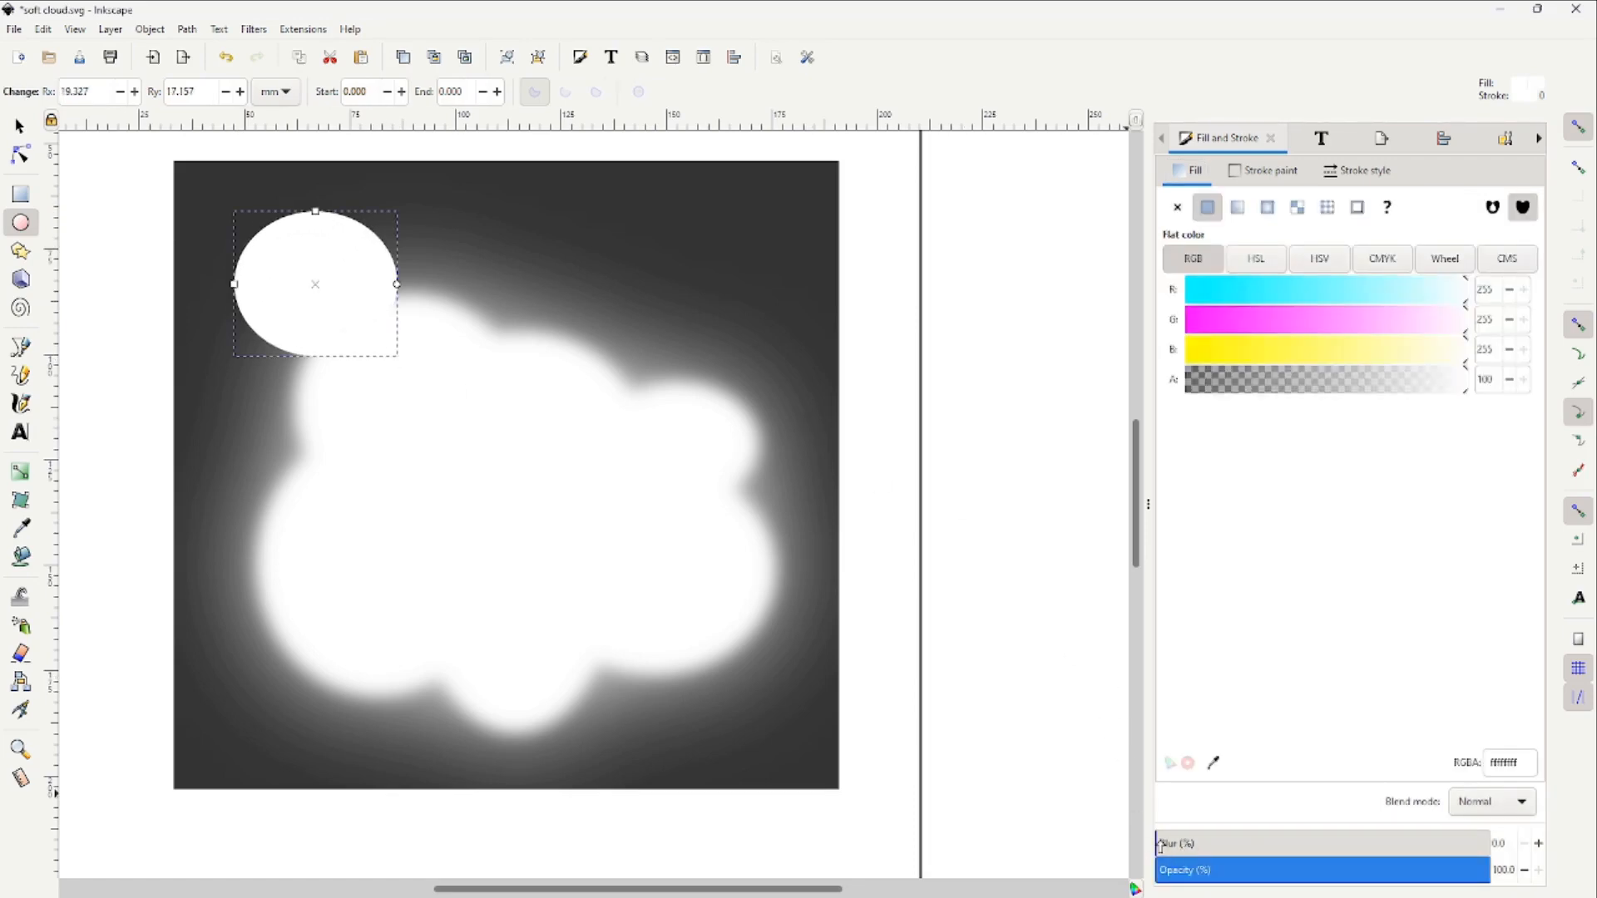
{"action": "left_click_drag", "start_coordinate": [1161, 846], "coordinate": [1297, 832]}
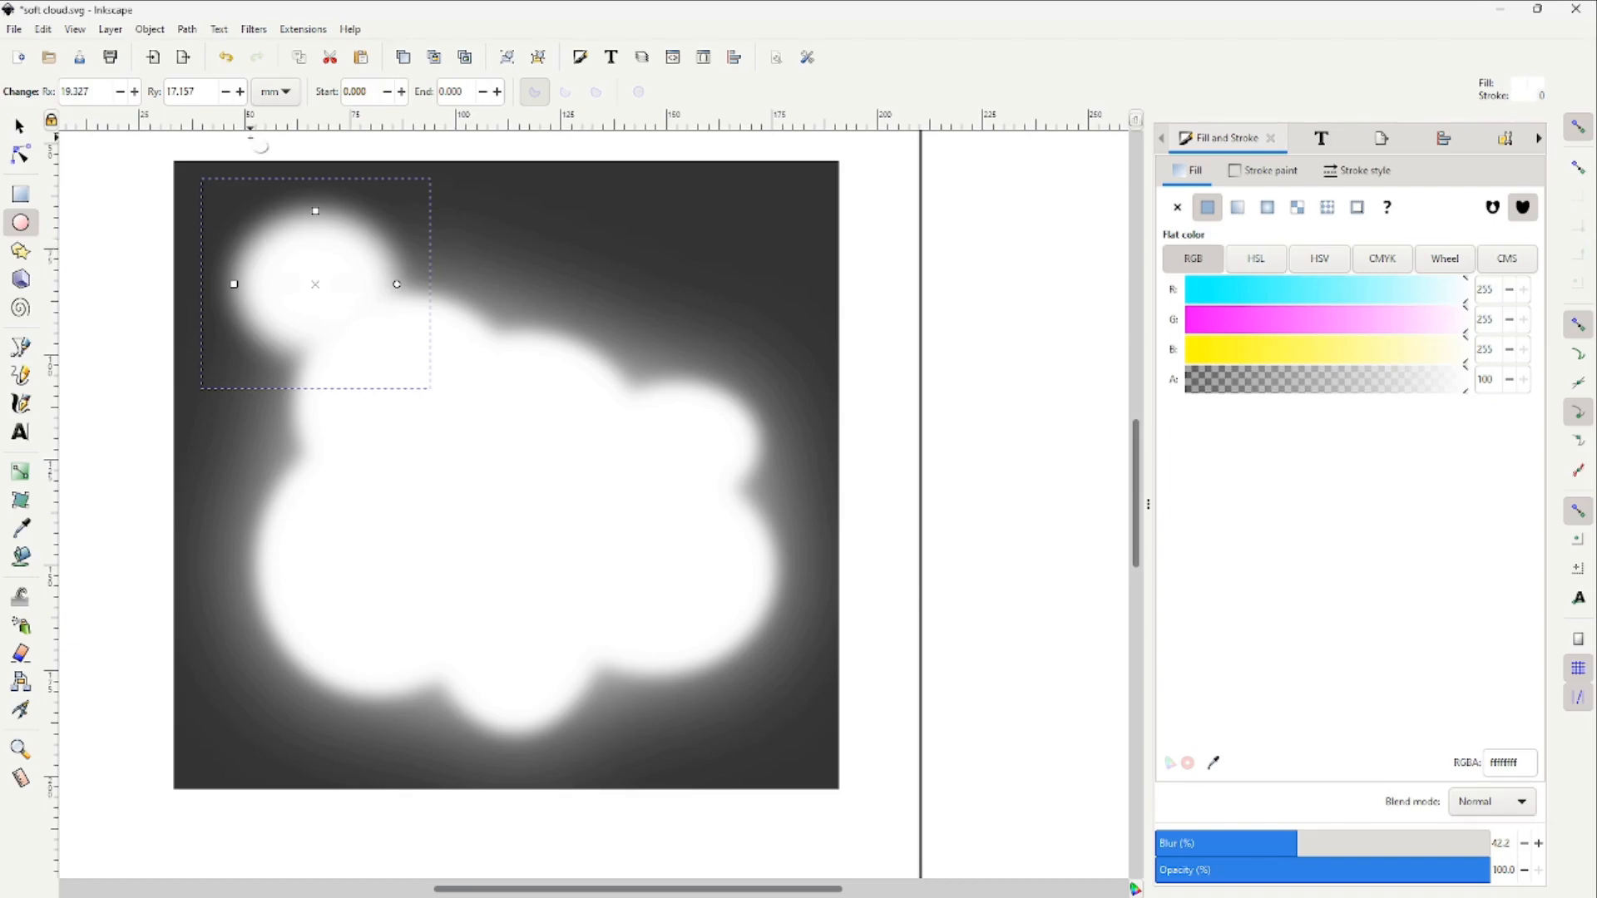
{"action": "left_click", "coordinate": [1518, 12]}
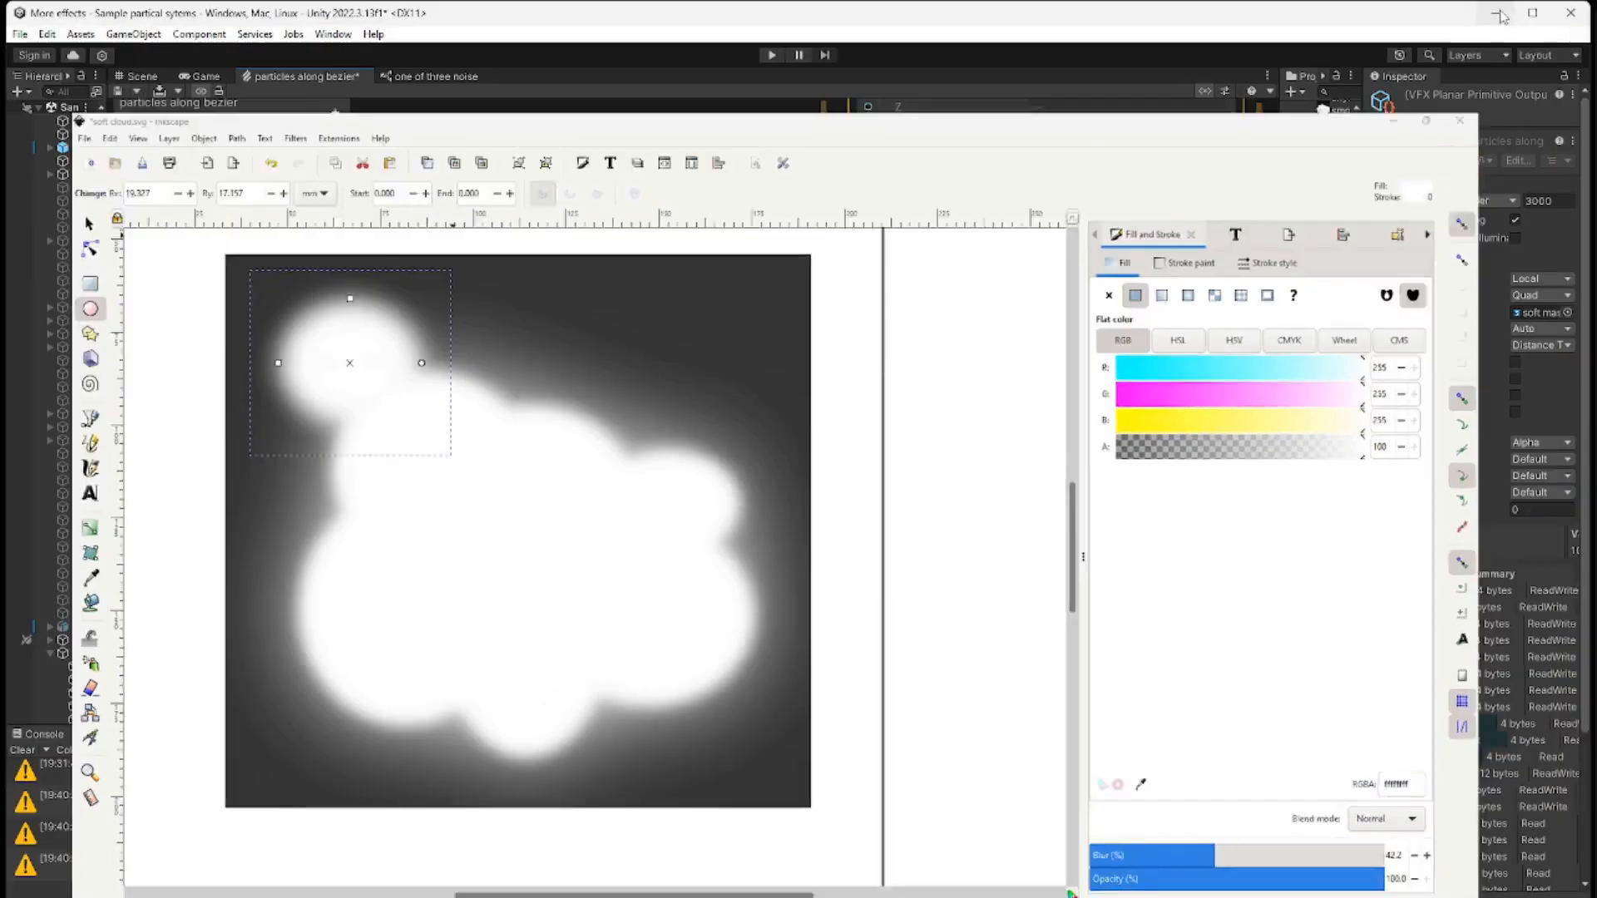